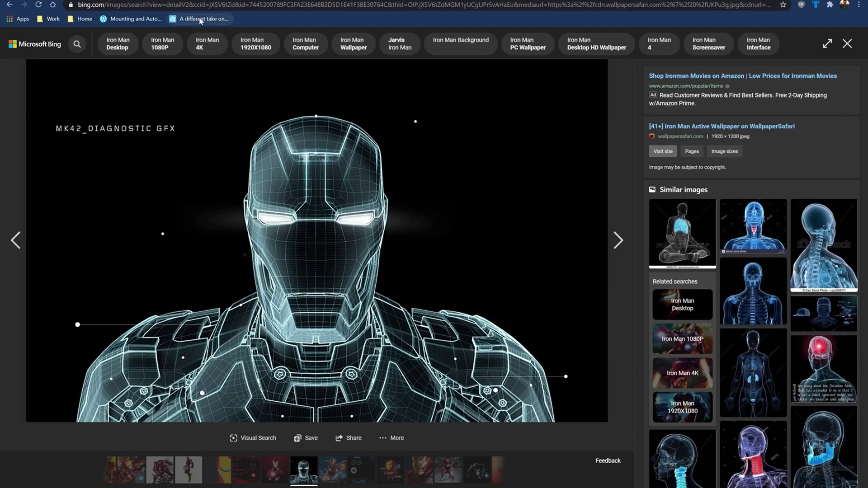
Step: Open the HACS Community Store page from the Home Assistant sidebar
left_click(200, 21)
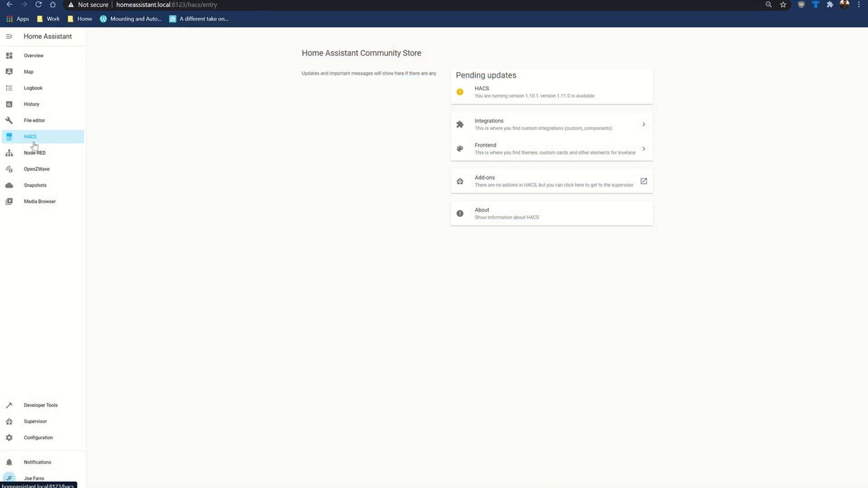
Step: In HACS Integrations, explore repositories and search 'blue iri' to list only BlueIris NVR
left_click(499, 133)
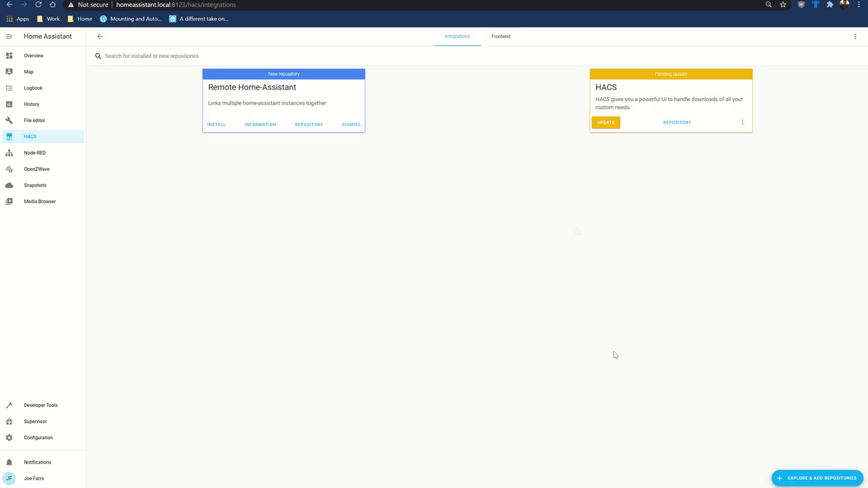
left_click(812, 480)
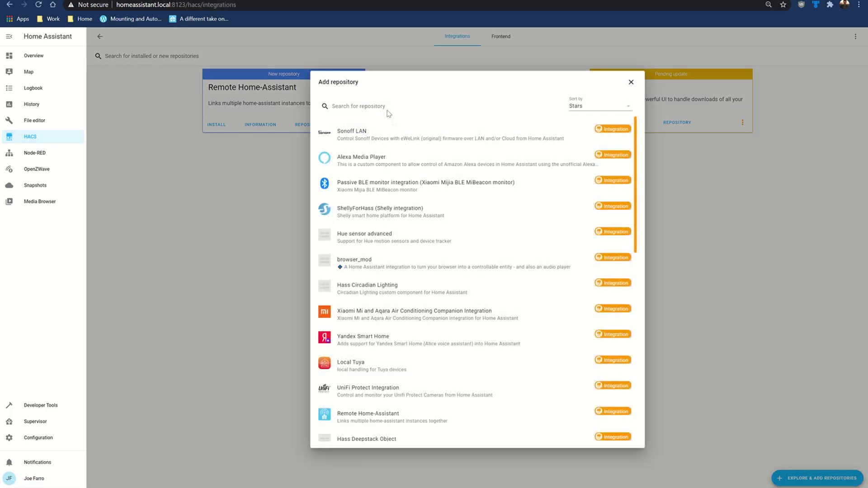
type("blue ir")
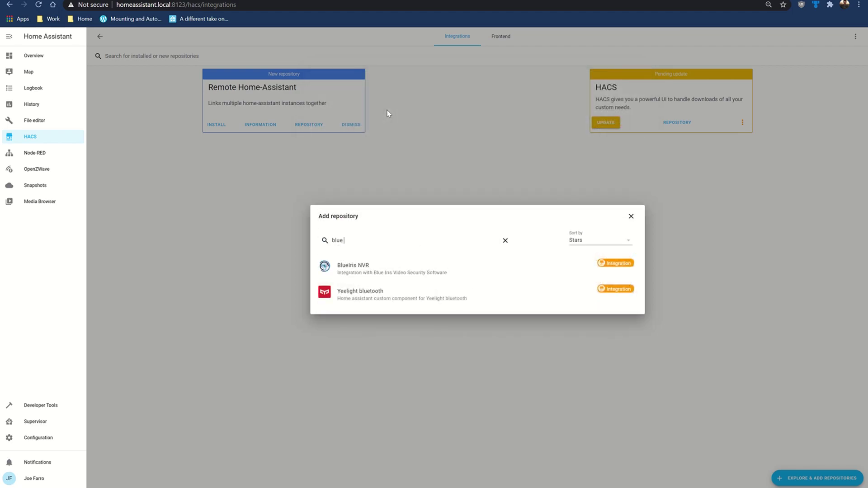
type("i")
key("BackSpace")
key("BackSpace")
type("ir")
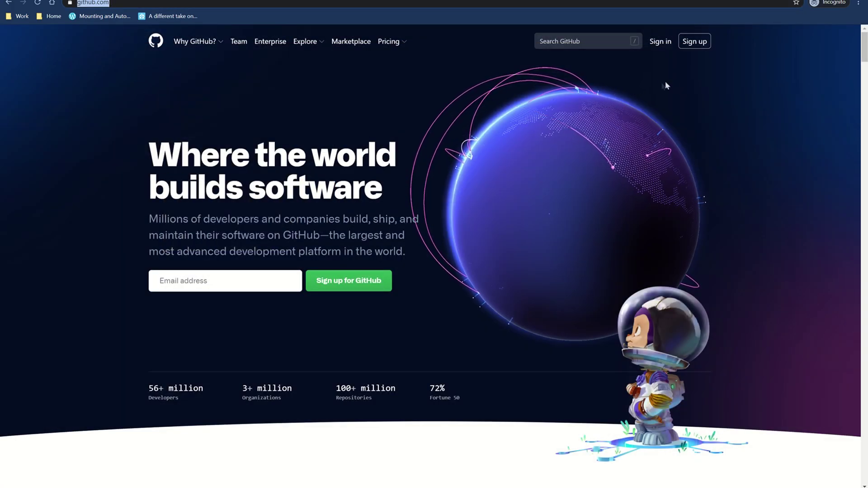
Step: Start creating a new GitHub account from the home page's Sign up button
left_click(686, 45)
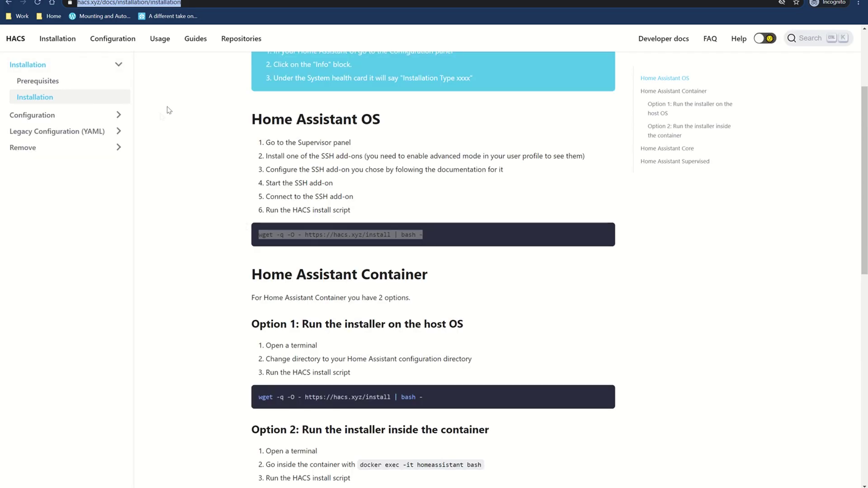
Step: Select the wget install command under Home Assistant OS on the HACS Installation page
scroll(168, 109, "up", 3)
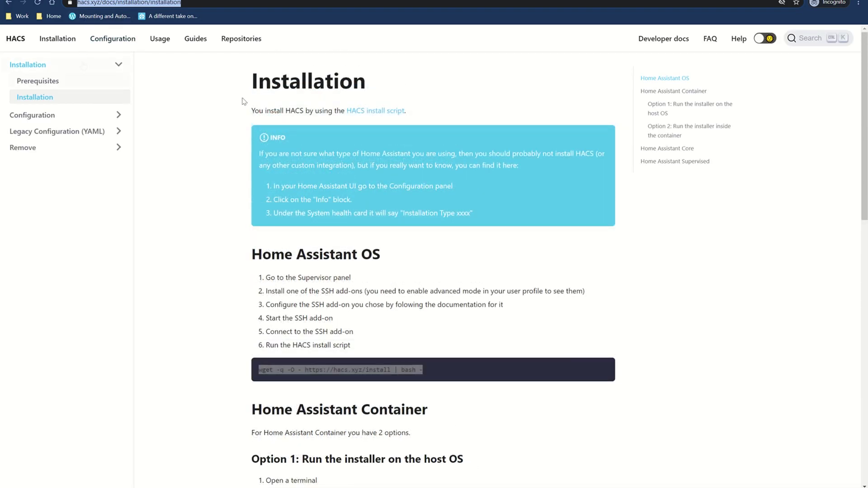
left_click(44, 100)
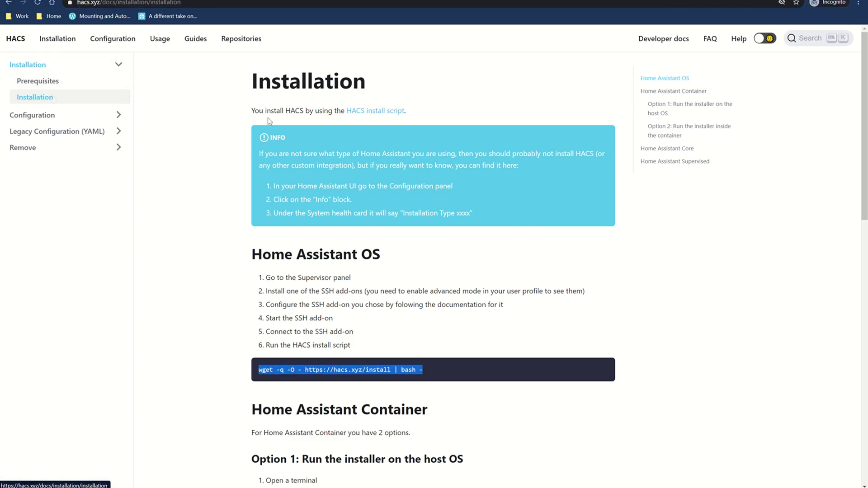
scroll(163, 244, "down", 2)
scroll(213, 204, "down", 2)
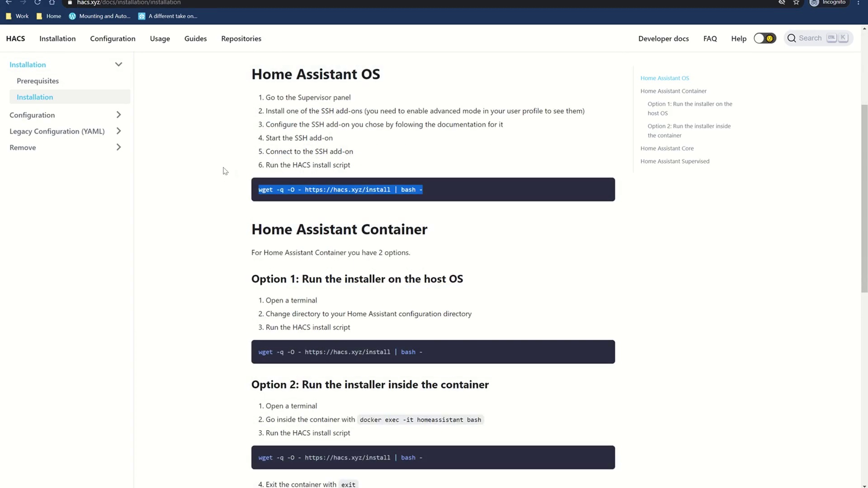
scroll(220, 179, "down", 1)
scroll(220, 190, "down", 4)
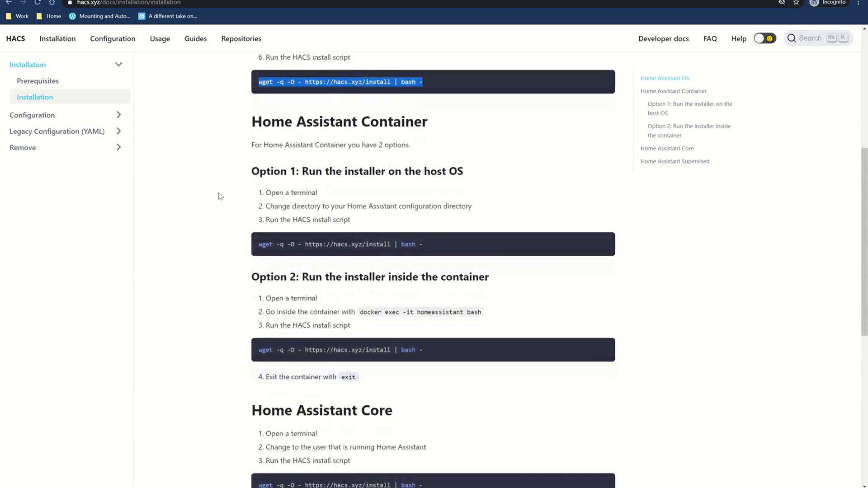
scroll(219, 195, "up", 3)
scroll(219, 195, "up", 2)
left_click_drag(427, 232, 256, 244)
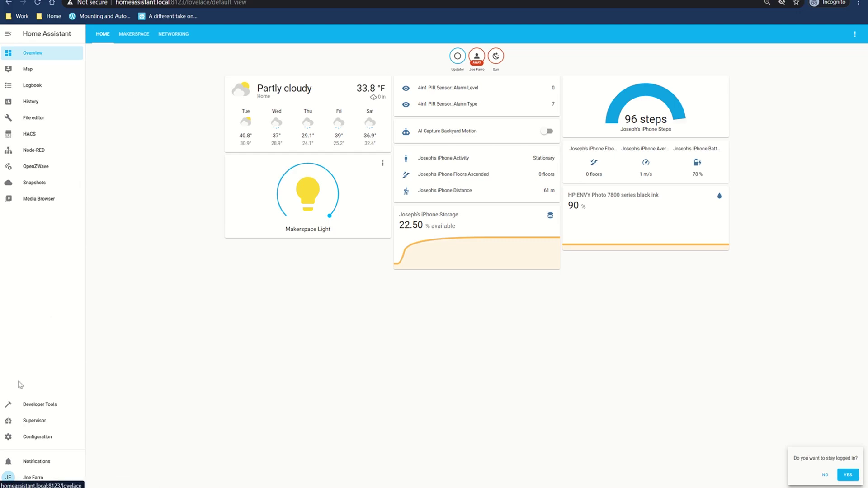
Step: Search the Supervisor Add-on Store for 'ssh' and open the Terminal & SSH add-on
left_click(32, 427)
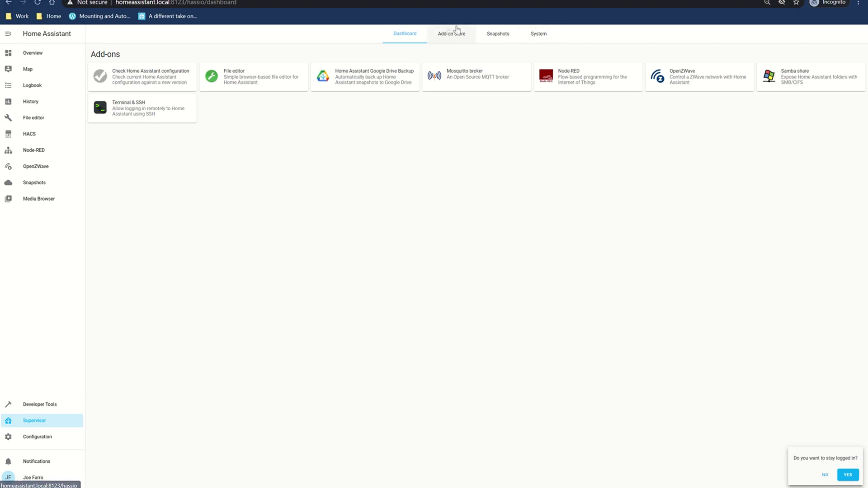
left_click(451, 33)
left_click(164, 54)
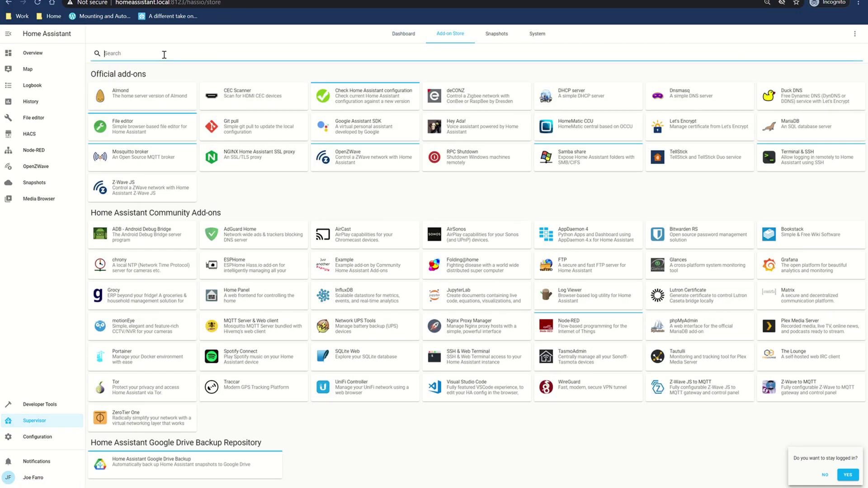
type("ssh")
left_click(131, 101)
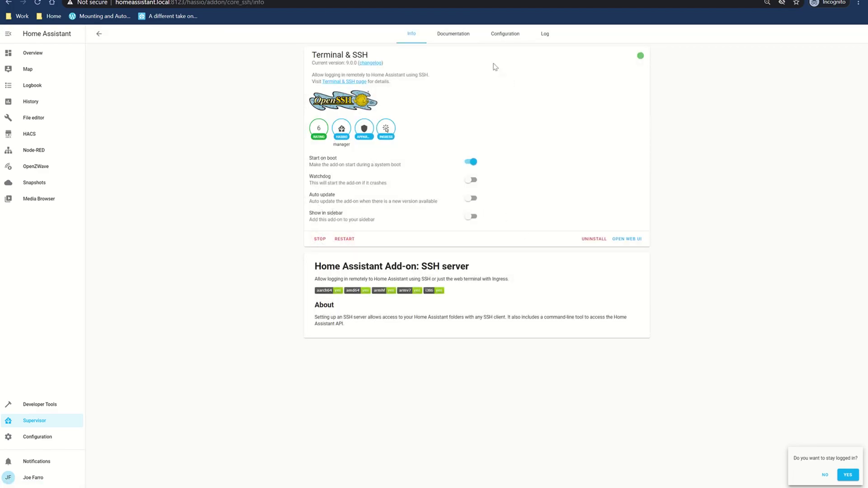
Step: Review the add-on's Configuration and Info tabs and launch its web terminal
left_click(501, 34)
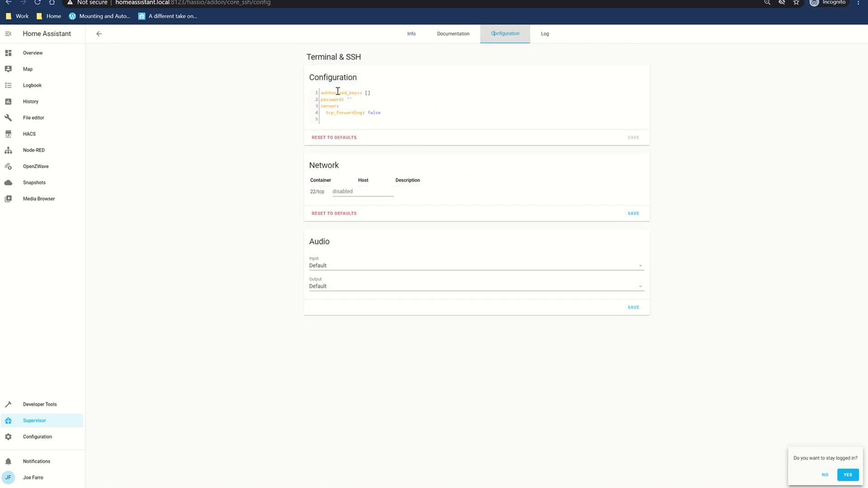
left_click(420, 41)
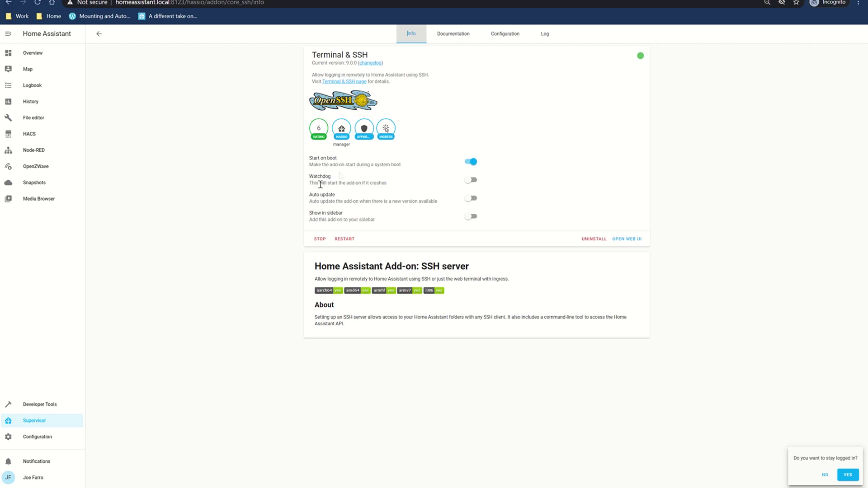
left_click(624, 239)
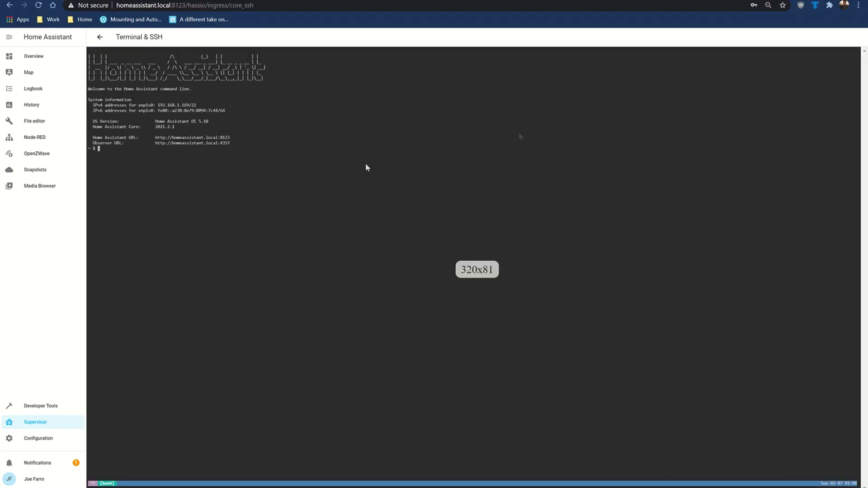
Step: Paste and run the HACS wget install script in the terminal, then attempt 'sudo reboot'
right_click(208, 180)
right_click(209, 182)
left_click(247, 253)
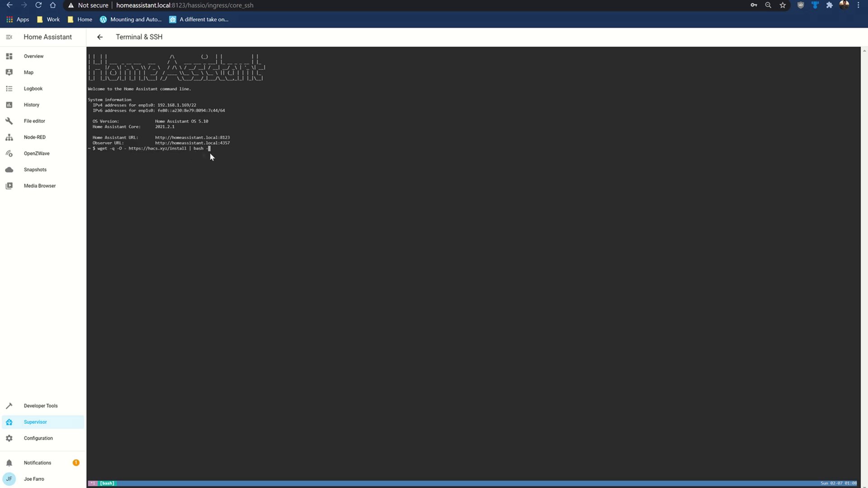
key("Return")
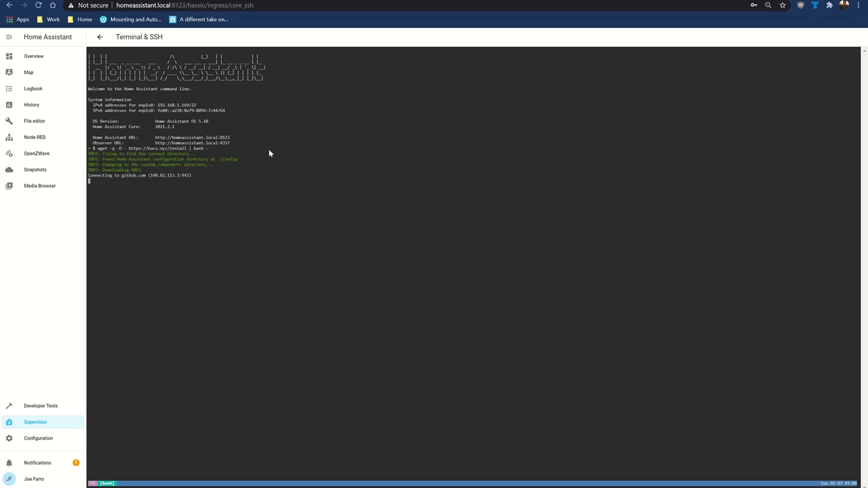
type("sudo reboot")
key("Return")
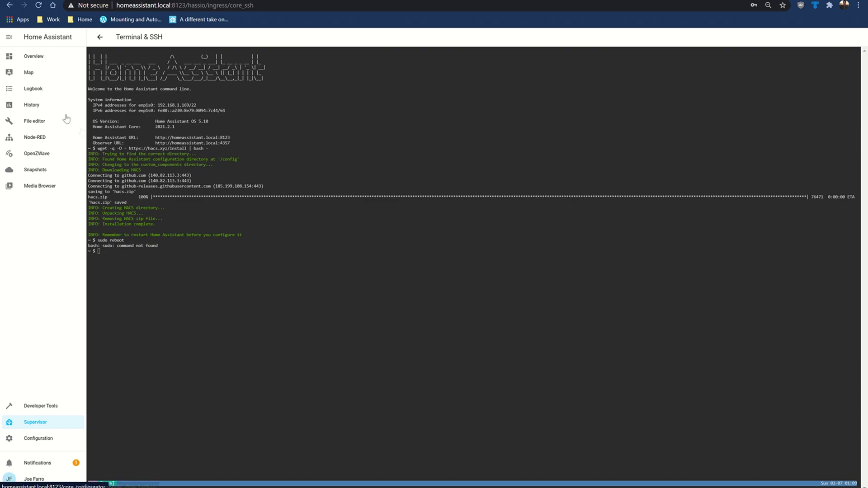
Step: Restart the Home Assistant server from Configuration > Server Controls and confirm with OK
left_click(49, 439)
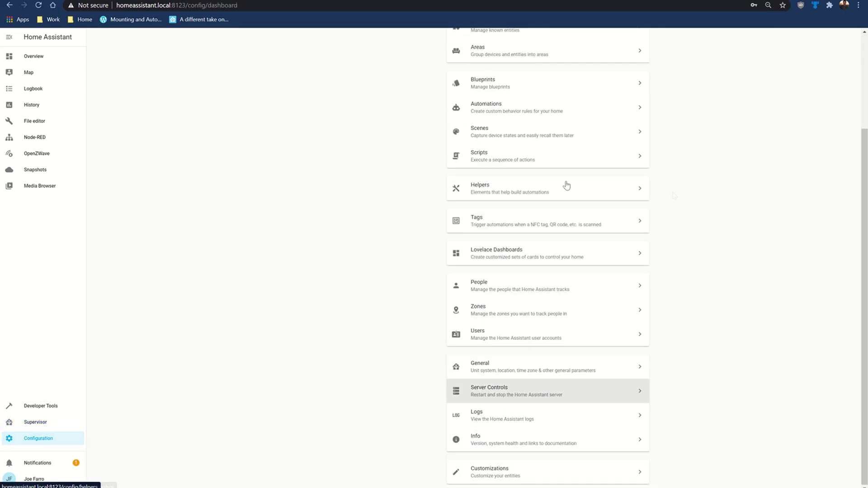
left_click(480, 394)
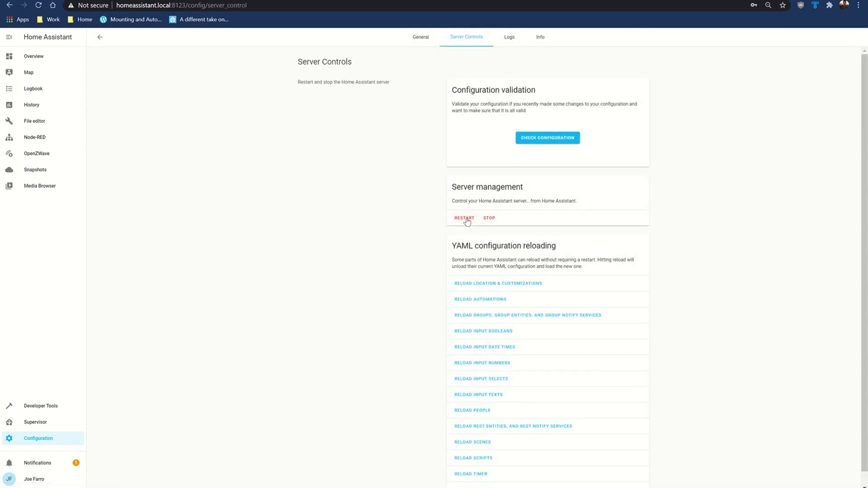
left_click(466, 220)
left_click(486, 285)
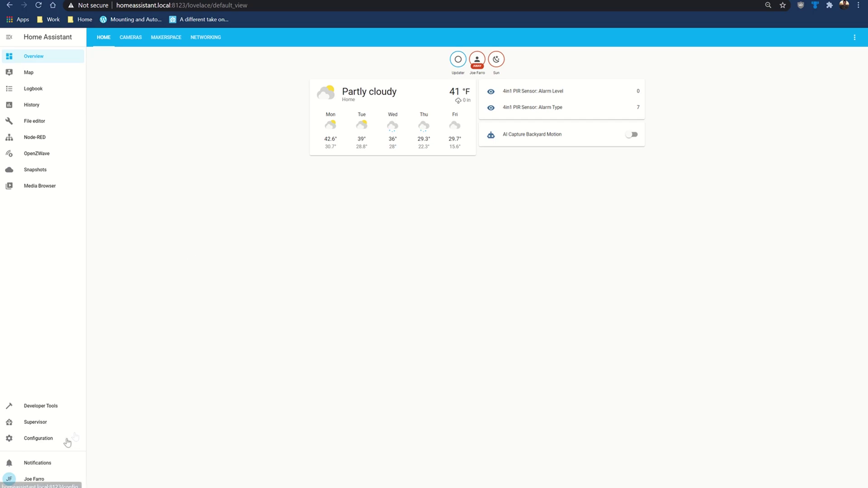
Step: Add the HACS integration via Integrations search 'hac' and tick both acknowledgement checkboxes
left_click(47, 441)
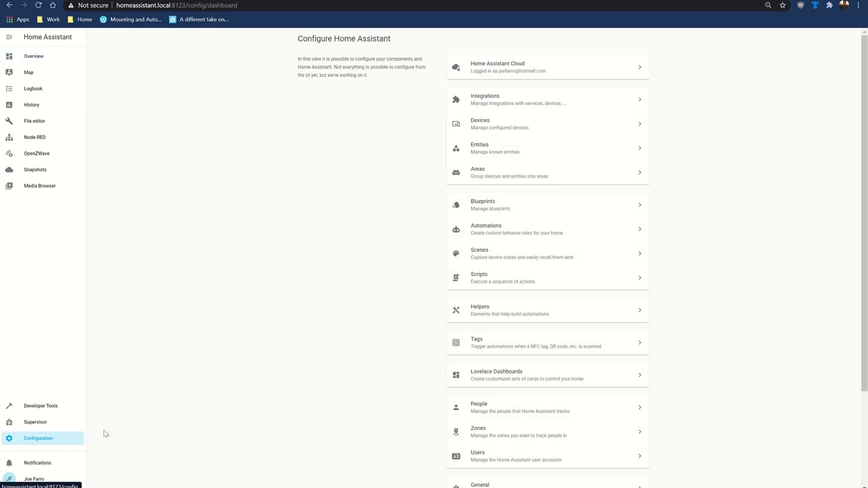
left_click(465, 105)
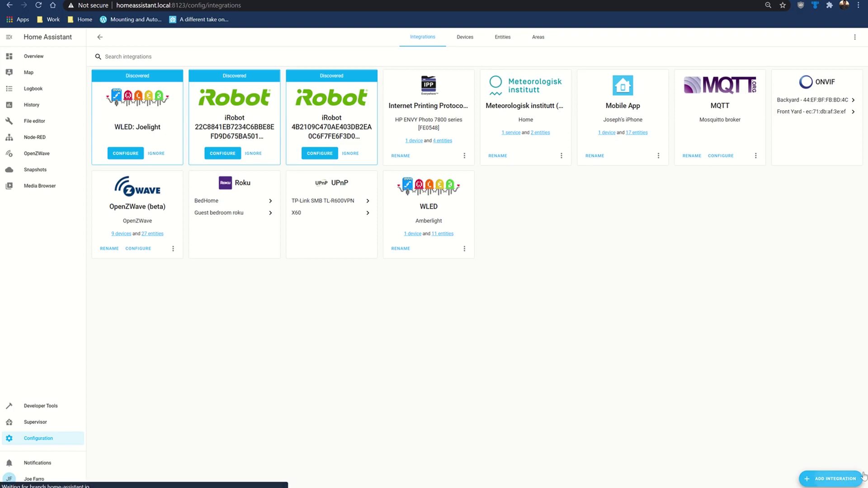
left_click(834, 478)
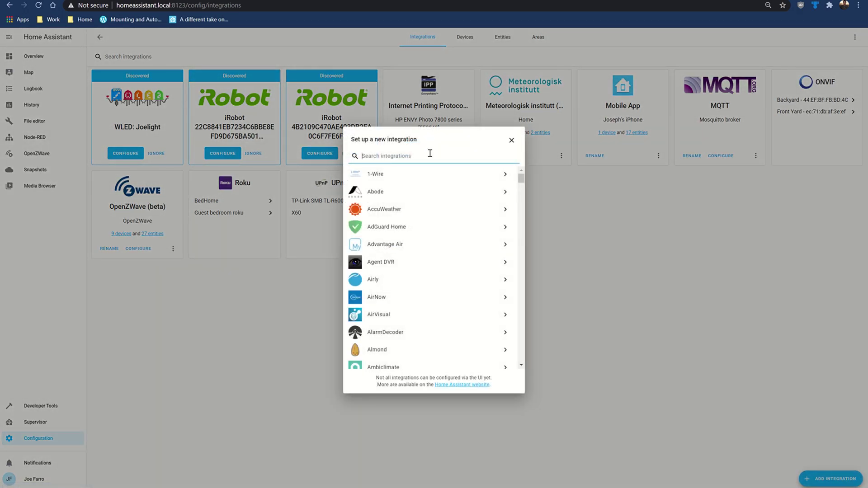
type("hacs")
left_click(388, 175)
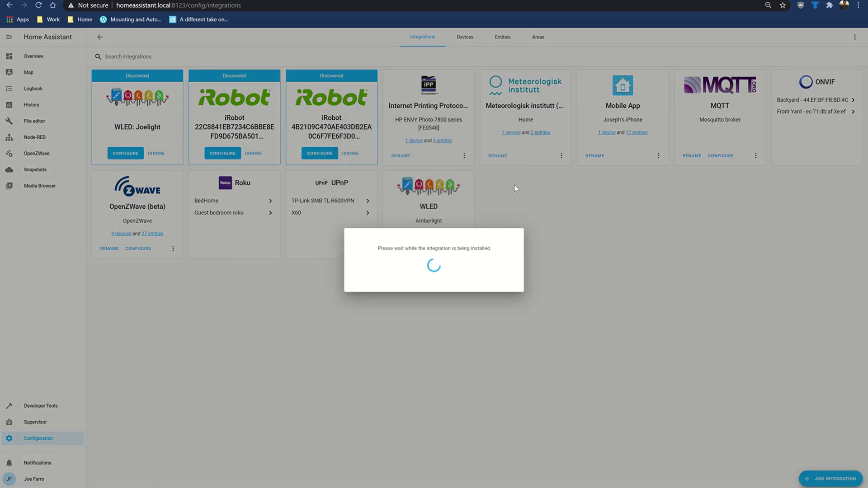
left_click(343, 233)
left_click(344, 254)
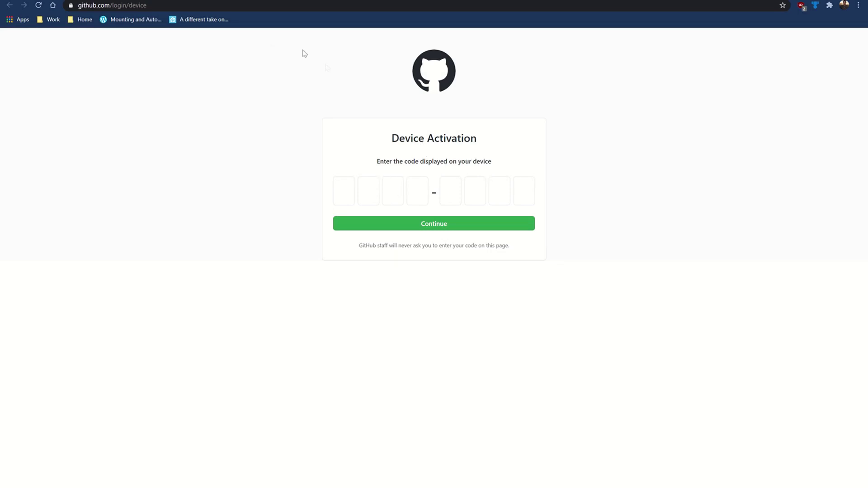
Step: Copy the device activation key from Home Assistant's HACS setup dialog
left_click(186, 1)
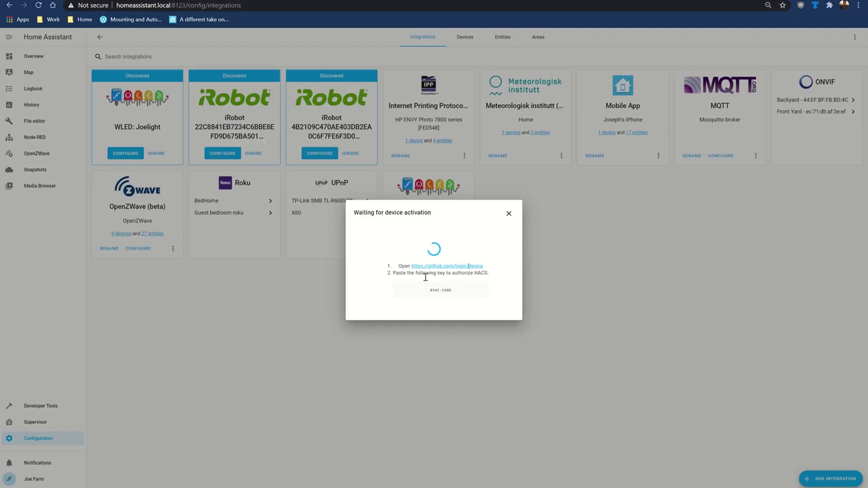
left_click_drag(429, 293, 452, 292)
right_click(449, 291)
left_click(462, 296)
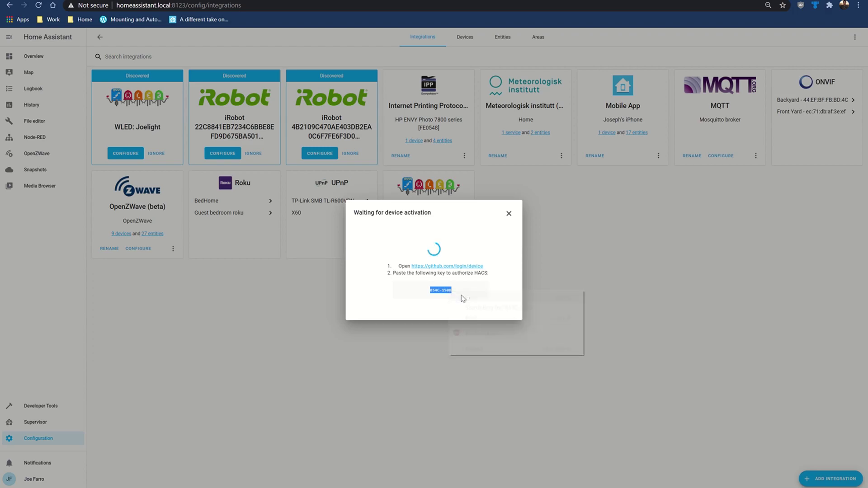
Step: Paste the key into GitHub's Device Activation code boxes and continue
left_click(257, 1)
right_click(349, 187)
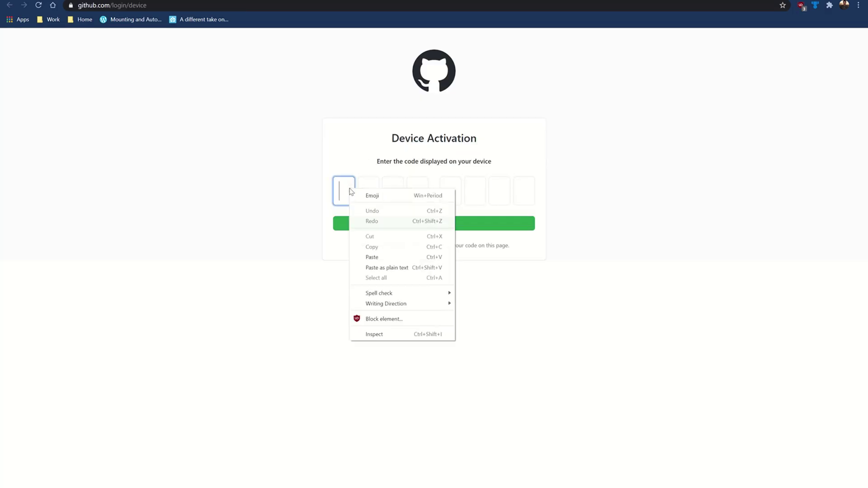
left_click(371, 256)
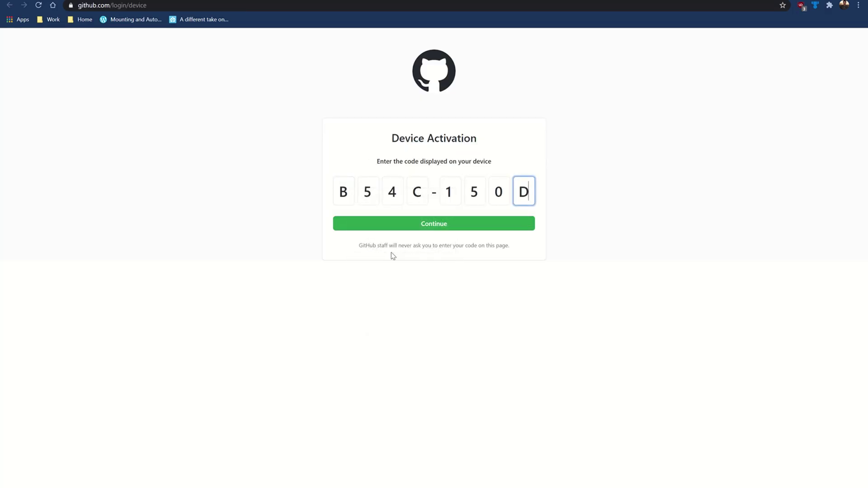
left_click(427, 227)
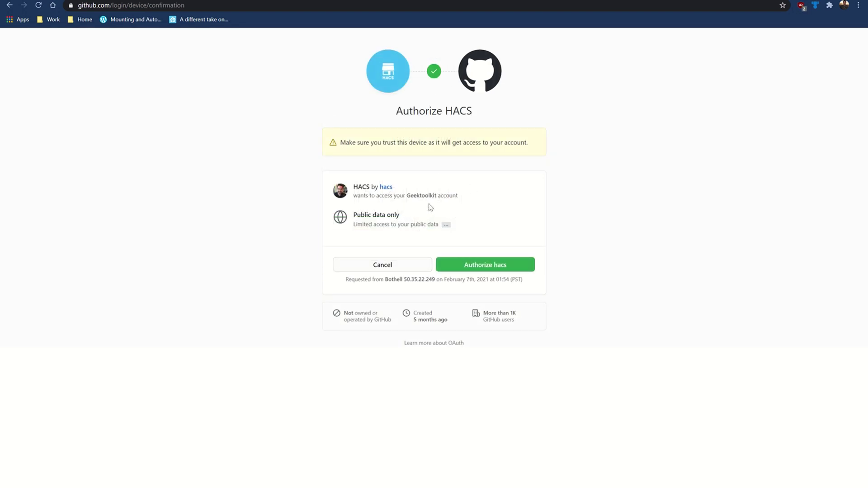
Step: Authorize HACS on GitHub, then finish the Success dialog back in Home Assistant
left_click(484, 268)
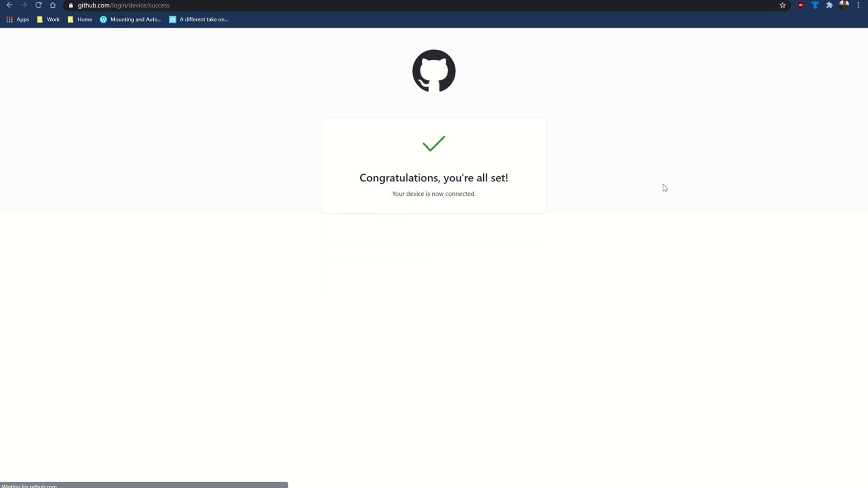
left_click(222, 1)
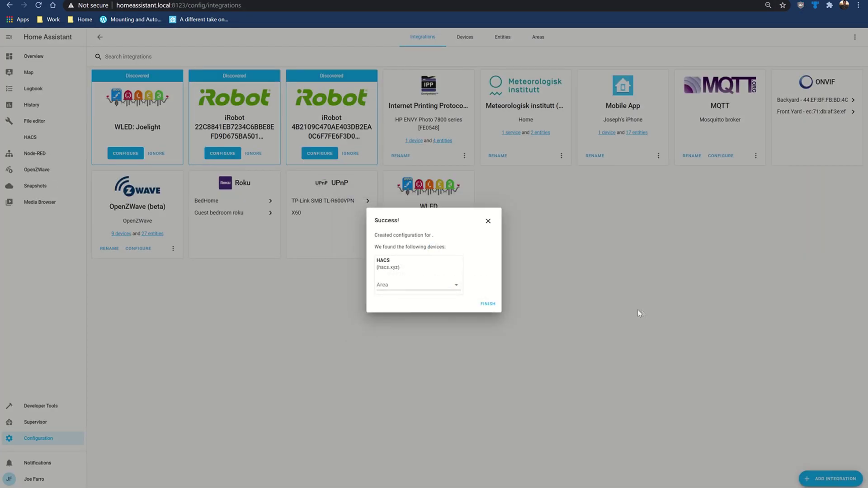
left_click(485, 303)
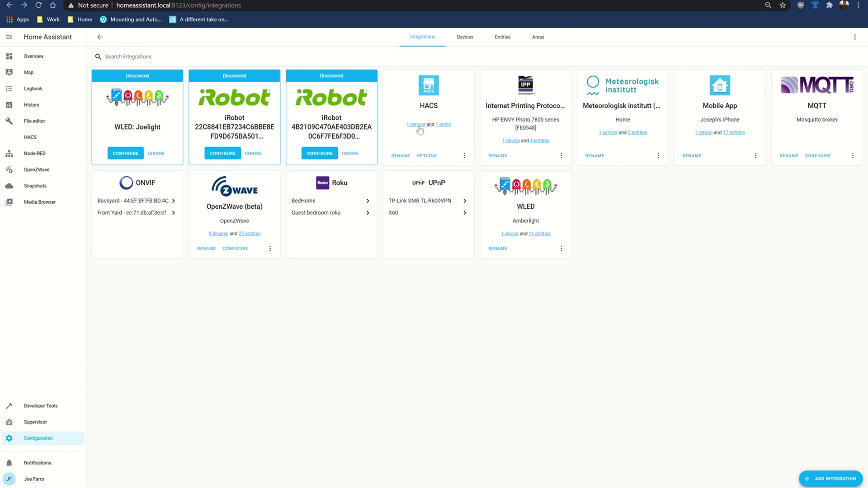
Step: Open HACS from the sidebar and go to its integrations section, where HACS shows a pending update
left_click(38, 142)
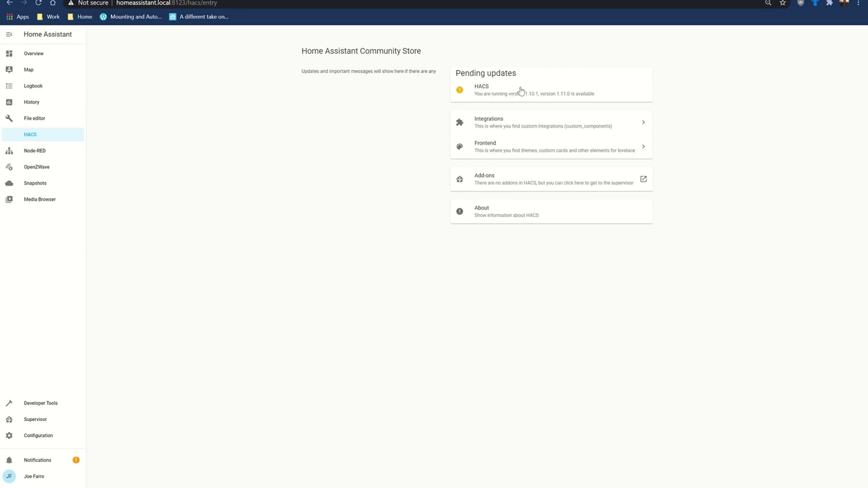
left_click(486, 129)
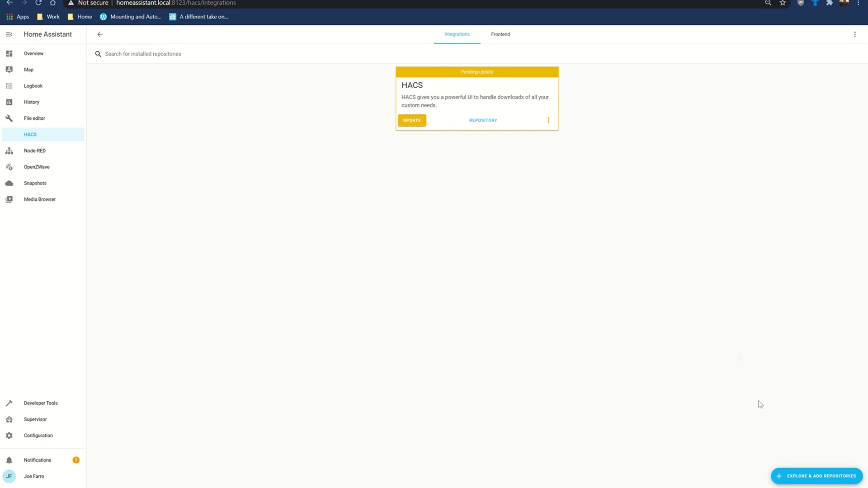
Step: Browse the HACS integration repositories available to add and view the Volkswagen We Connect details
left_click(805, 476)
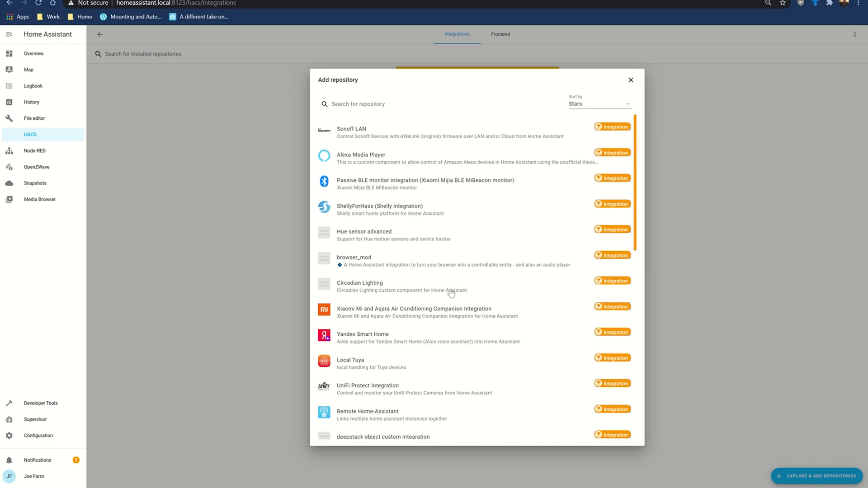
scroll(451, 277, "down", 2)
scroll(496, 242, "down", 5)
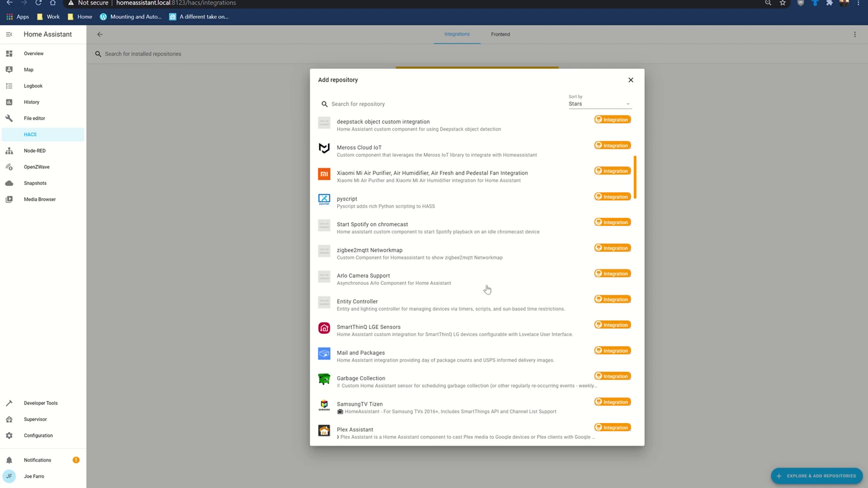
scroll(488, 290, "down", 3)
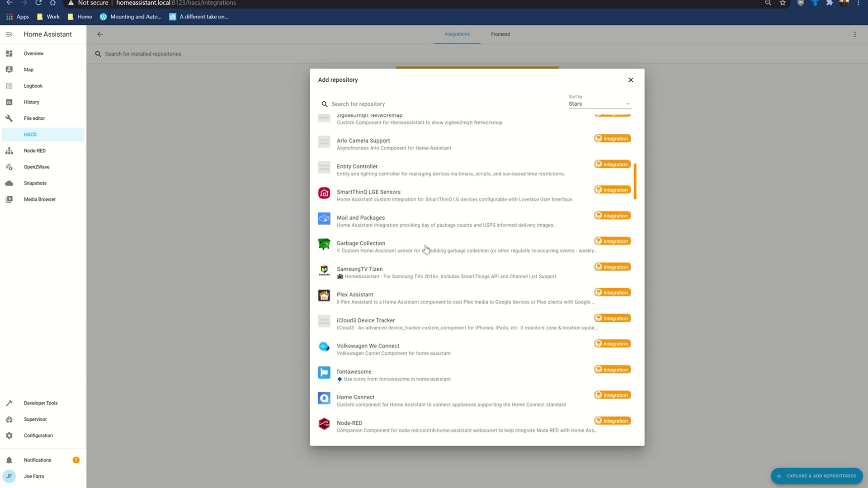
scroll(429, 262, "down", 2)
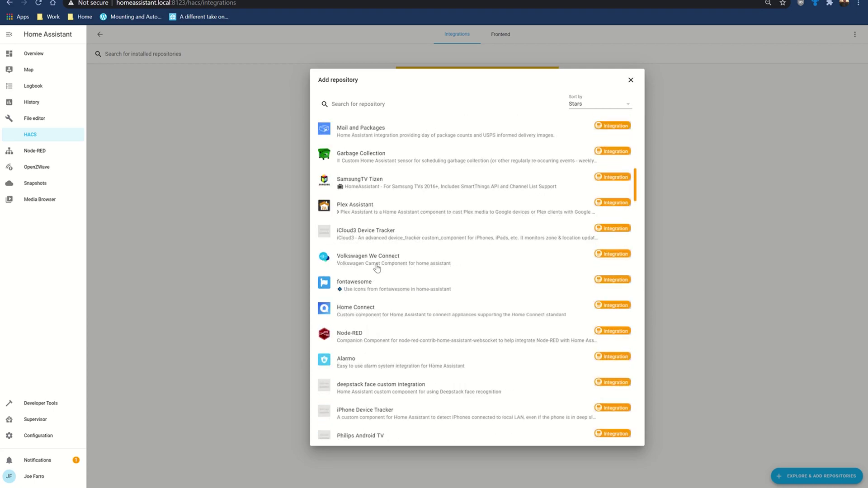
left_click(378, 264)
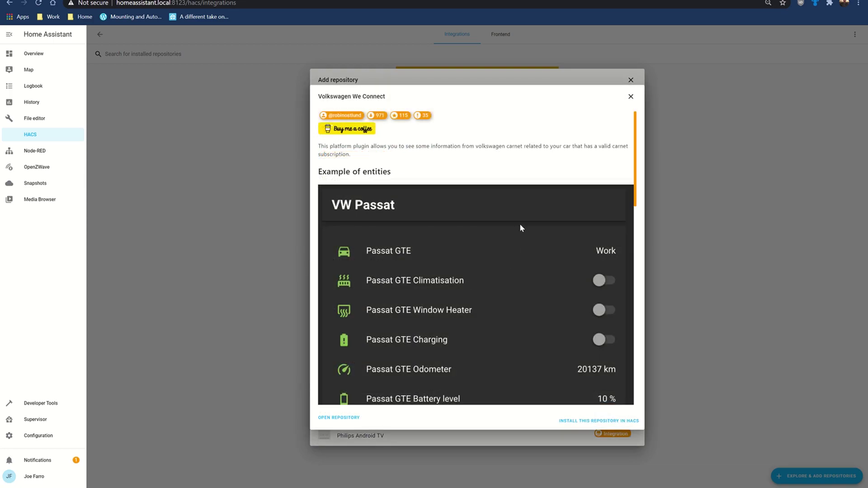
scroll(519, 223, "down", 4)
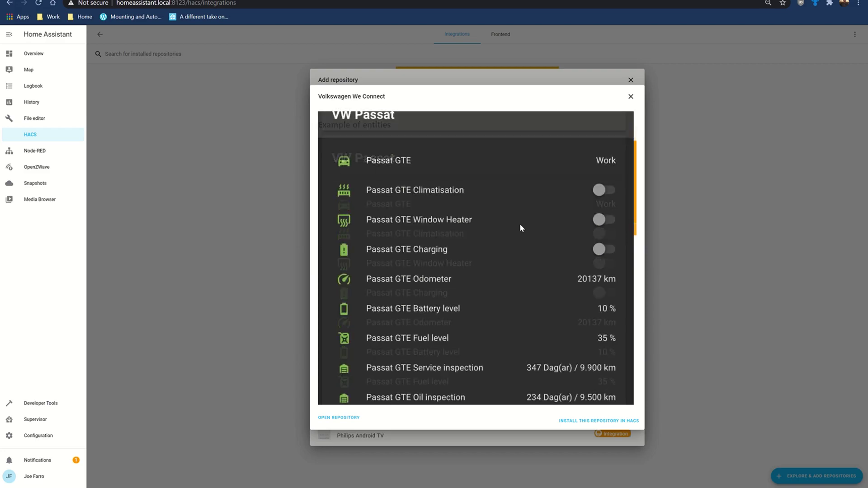
scroll(520, 224, "down", 10)
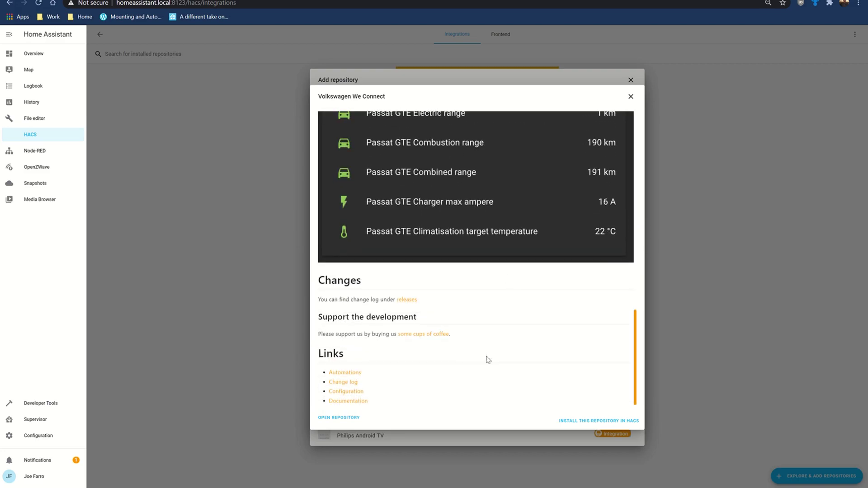
scroll(540, 255, "up", 6)
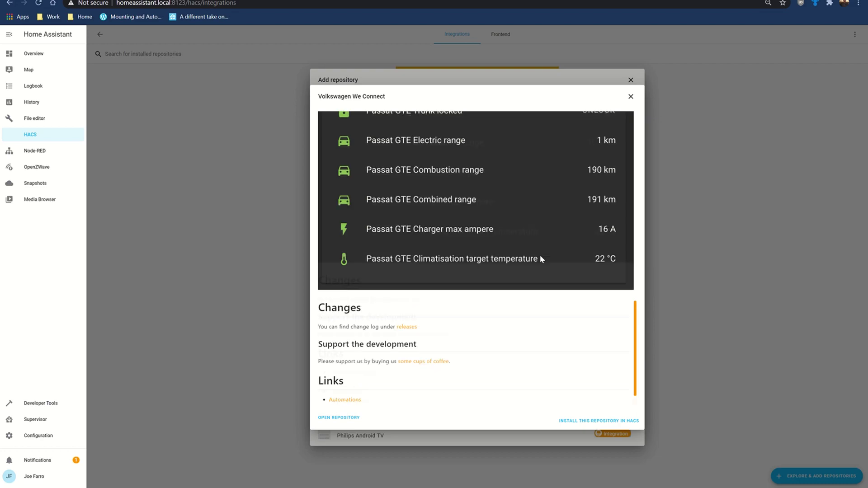
left_click(631, 97)
Step: Scroll through the rest of the integration repository list, then close it
scroll(531, 259, "down", 15)
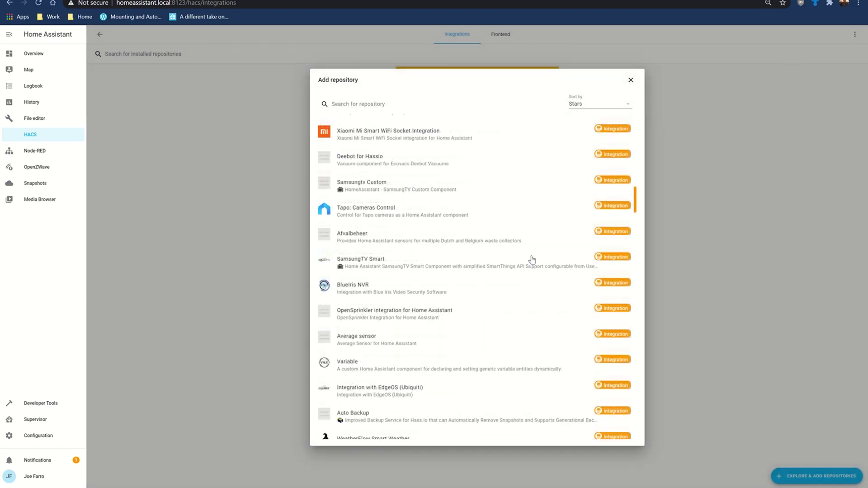
scroll(532, 260, "down", 5)
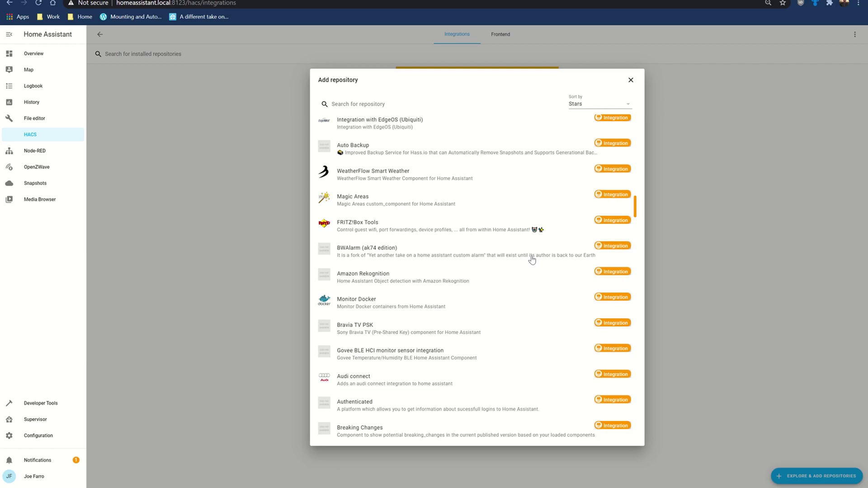
scroll(531, 259, "down", 10)
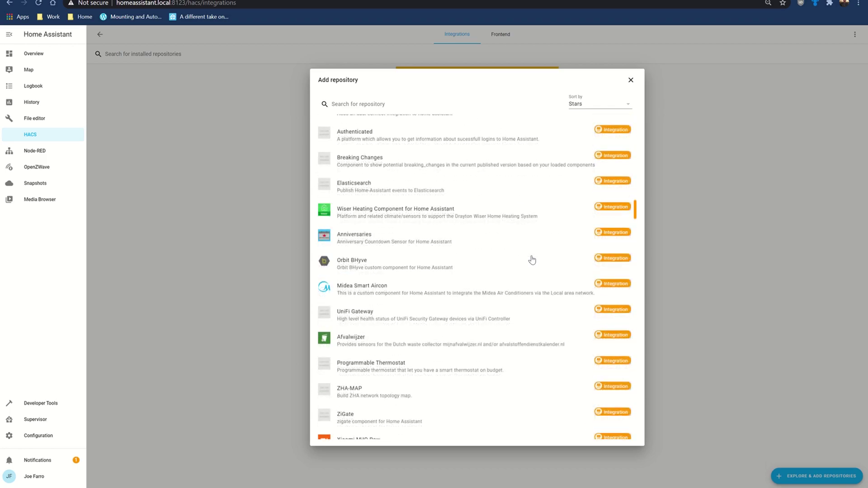
scroll(532, 260, "down", 5)
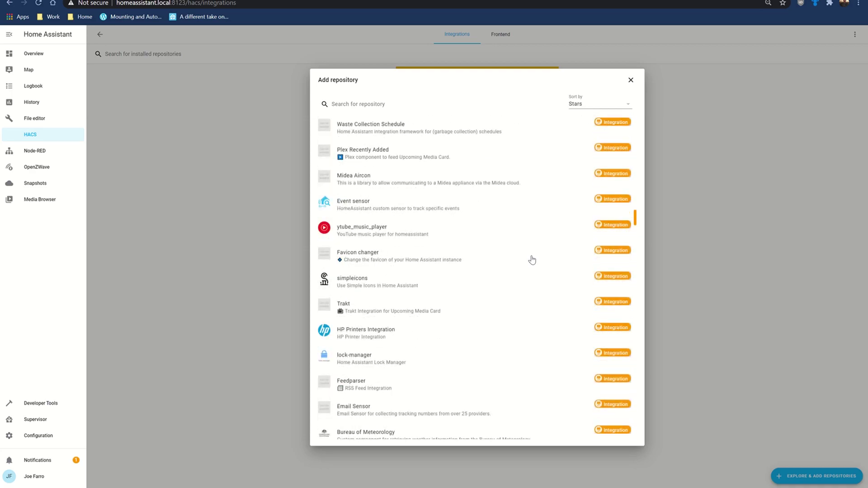
scroll(531, 259, "down", 5)
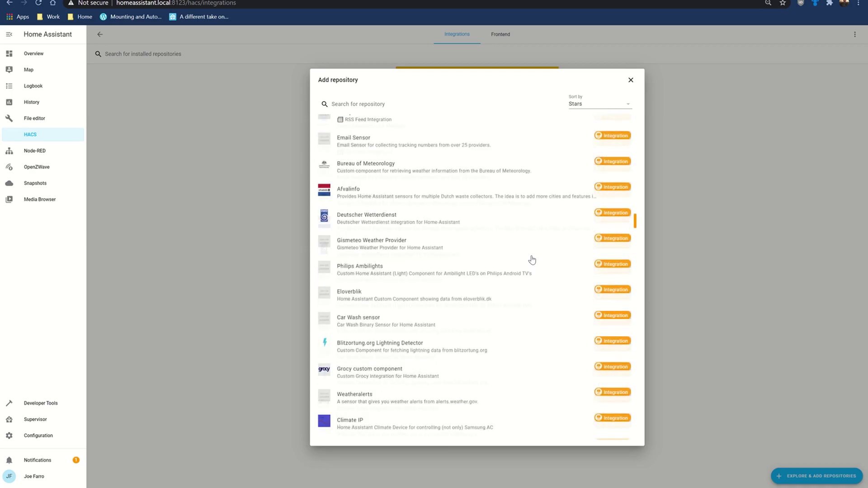
scroll(532, 259, "down", 3)
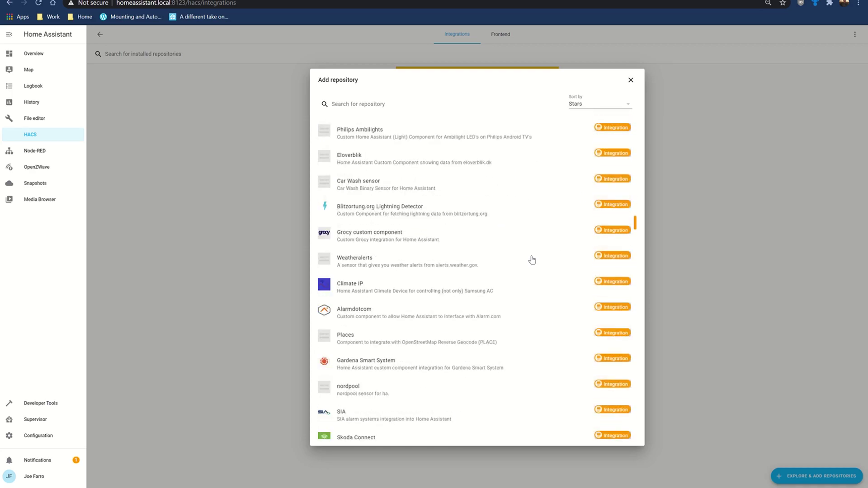
scroll(531, 259, "down", 4)
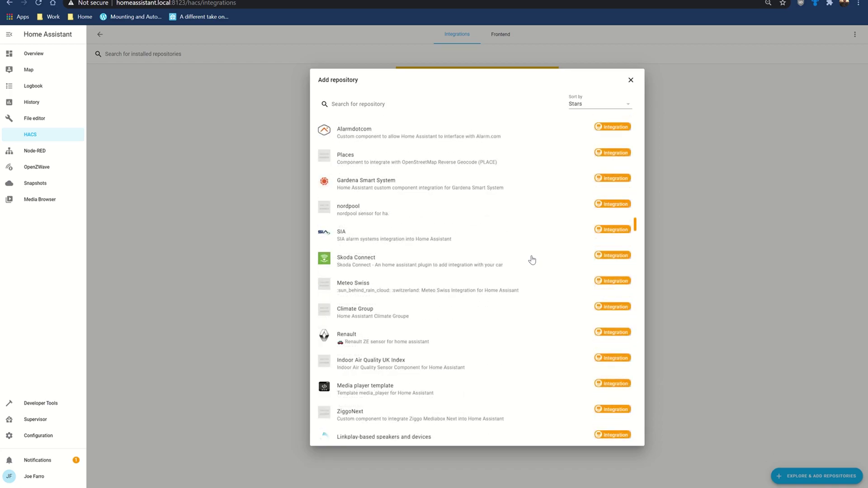
scroll(532, 260, "down", 5)
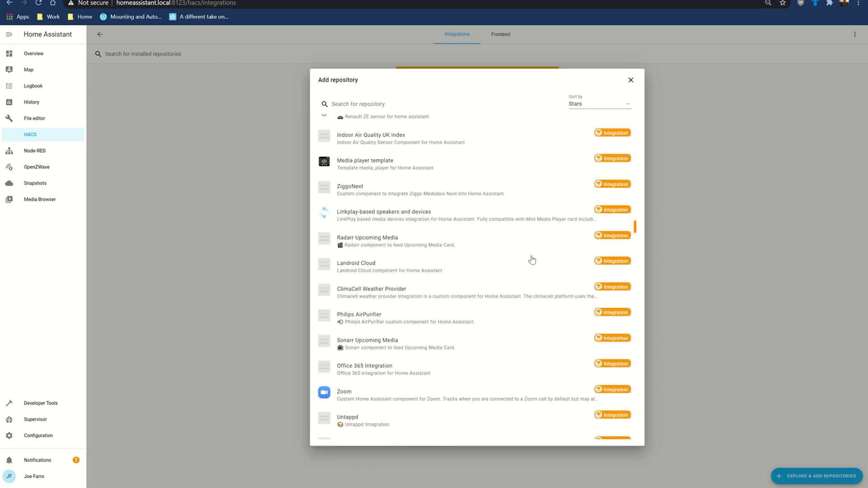
scroll(531, 259, "down", 8)
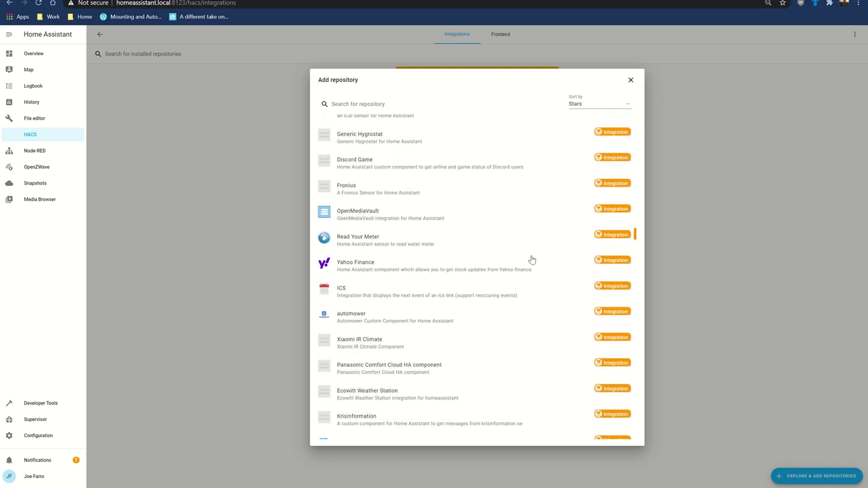
scroll(532, 259, "down", 1)
scroll(531, 260, "down", 5)
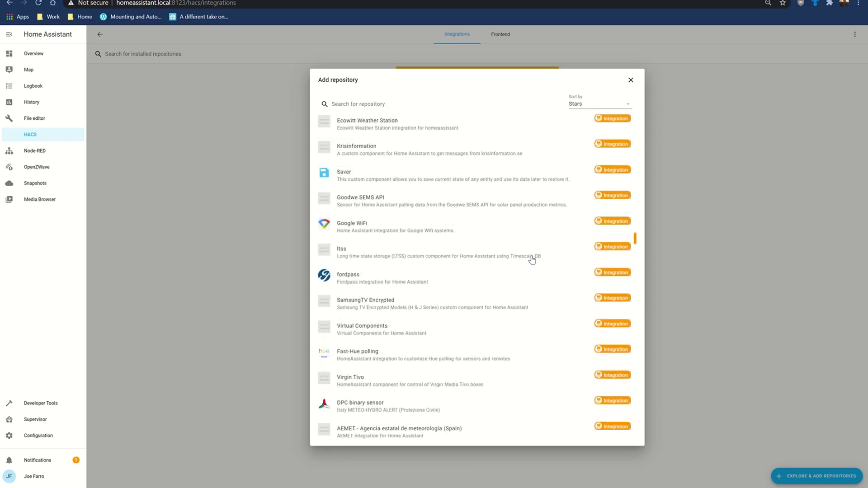
scroll(531, 259, "down", 5)
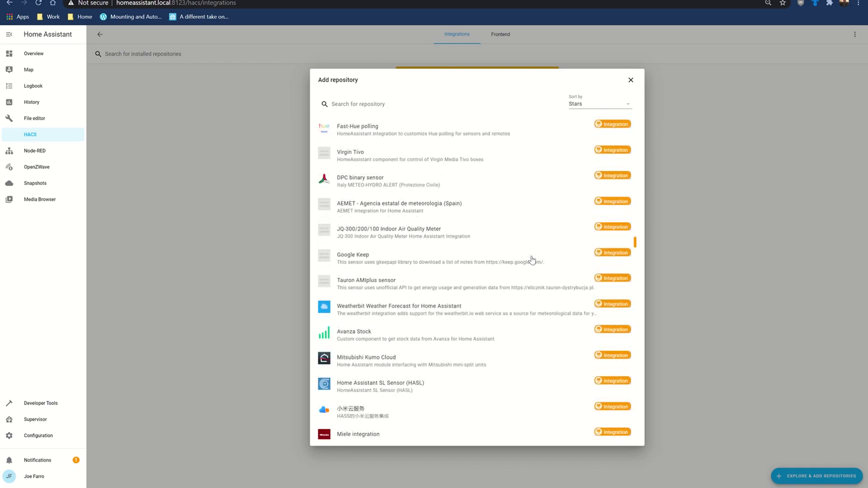
scroll(532, 259, "down", 5)
scroll(532, 260, "down", 3)
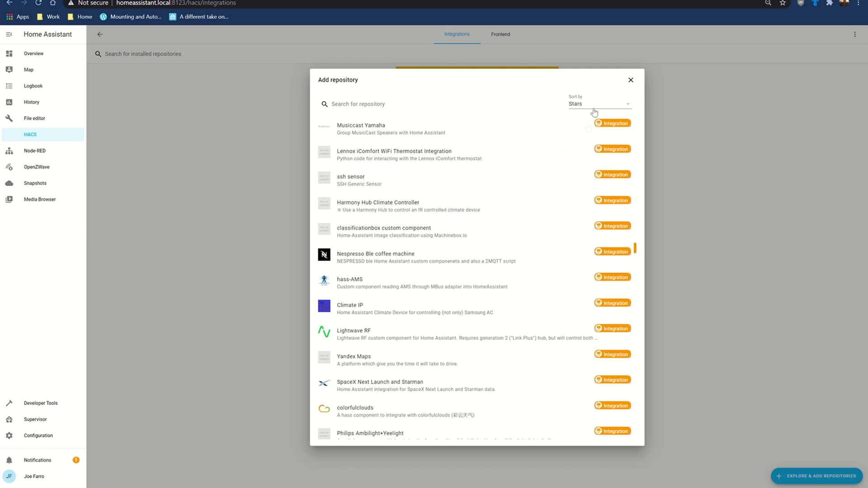
left_click(631, 80)
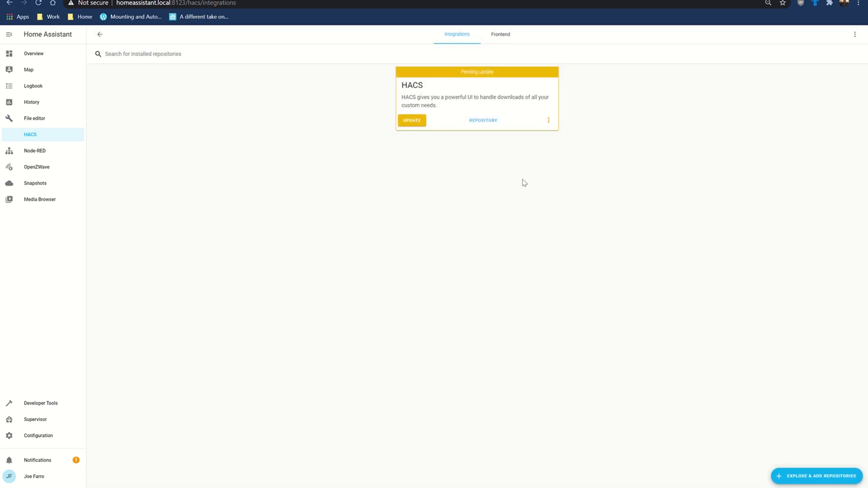
Step: Open the empty HACS Frontend section after a brief stop on the Overview dashboard
left_click(501, 35)
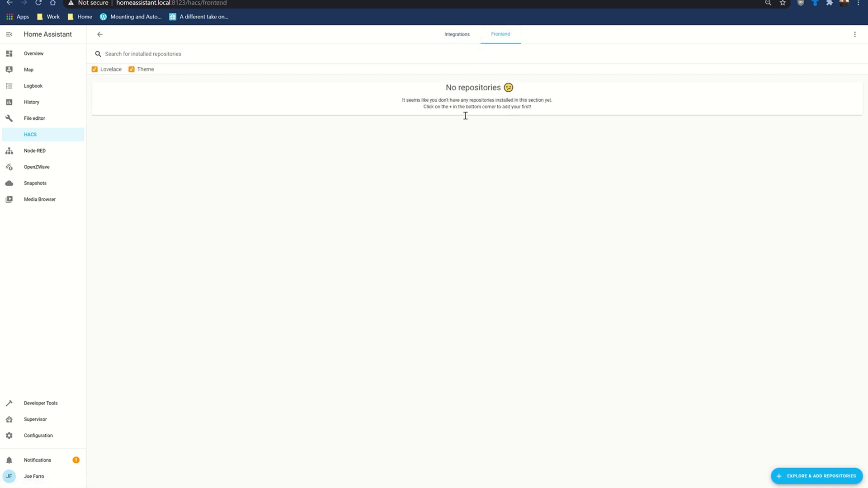
left_click(43, 56)
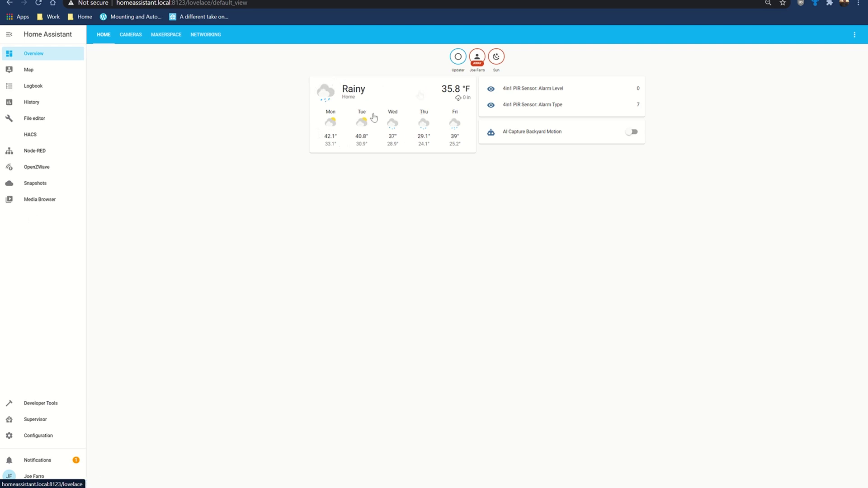
left_click(53, 132)
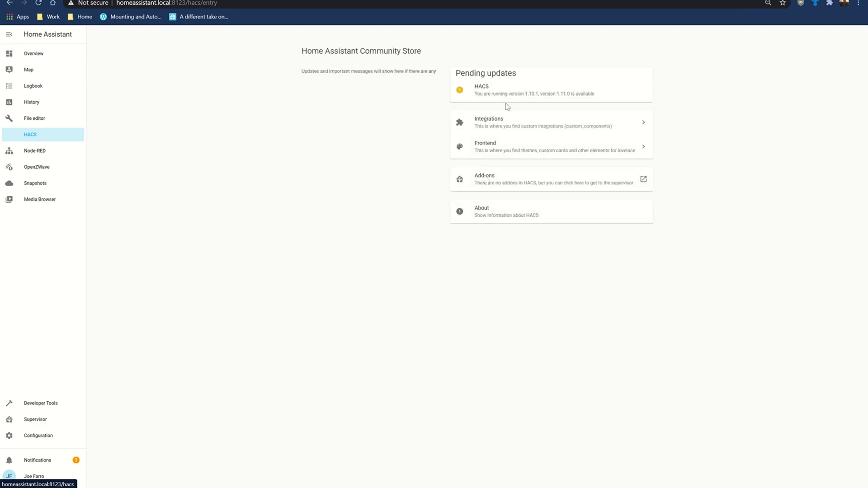
left_click(508, 149)
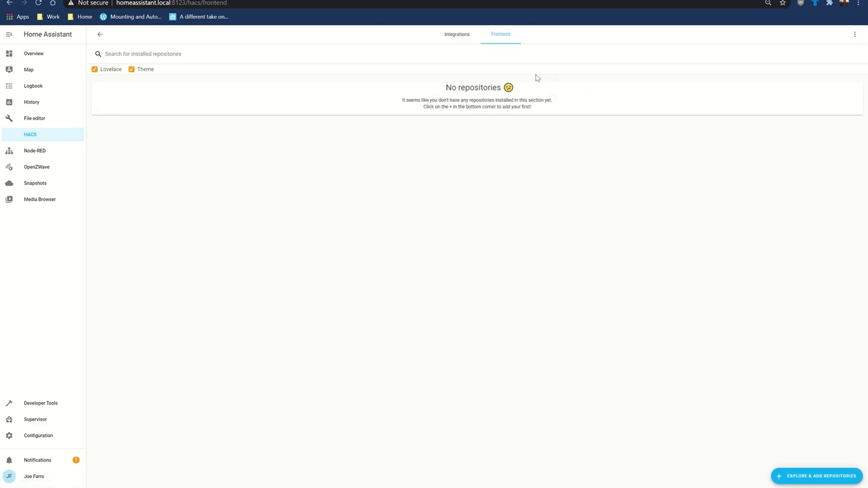
Step: Browse the frontend repositories available to add and preview the Mini Media Player card's details
left_click(808, 479)
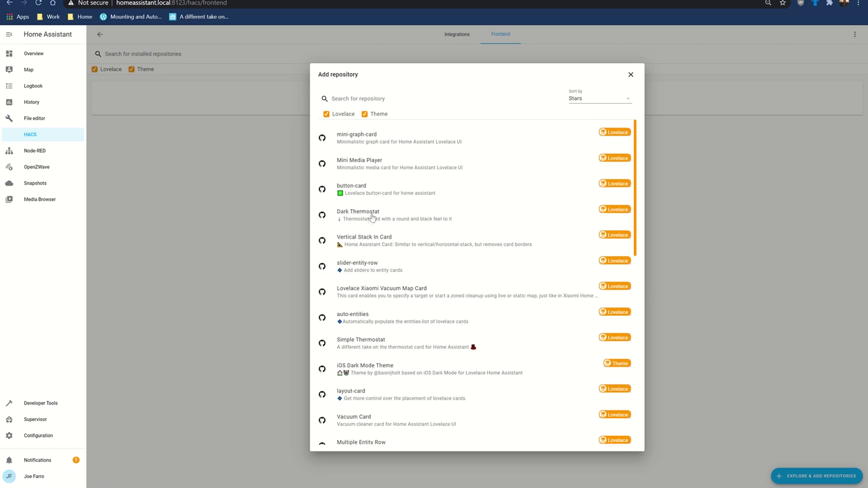
left_click(371, 166)
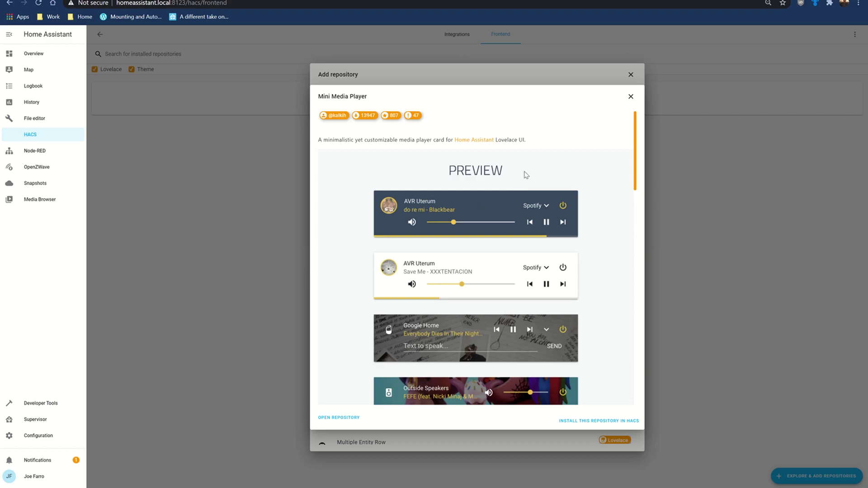
scroll(535, 244, "down", 2)
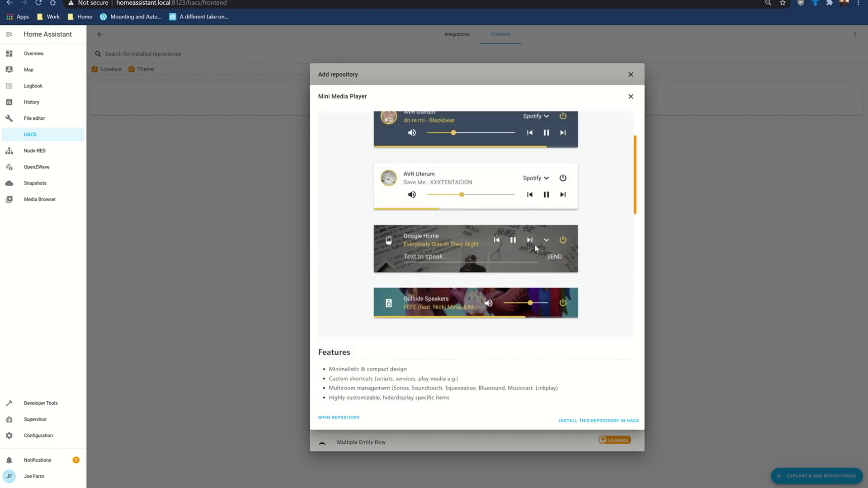
scroll(584, 217, "up", 1)
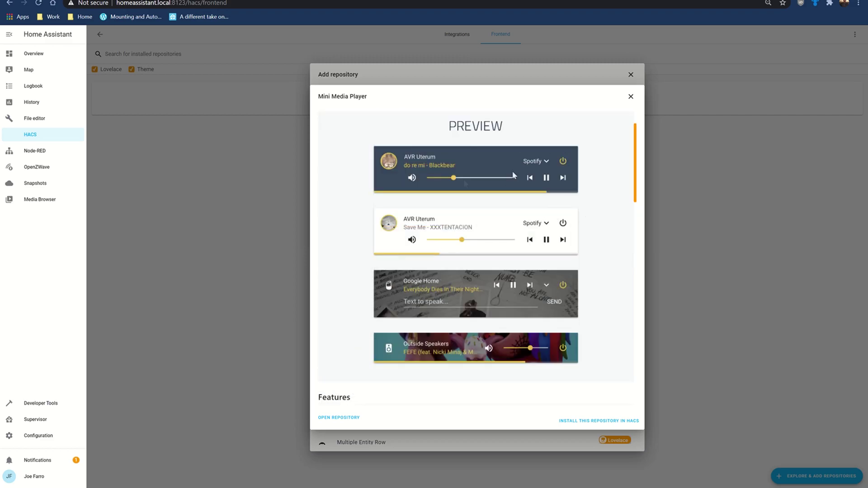
scroll(605, 285, "down", 2)
scroll(609, 279, "down", 3)
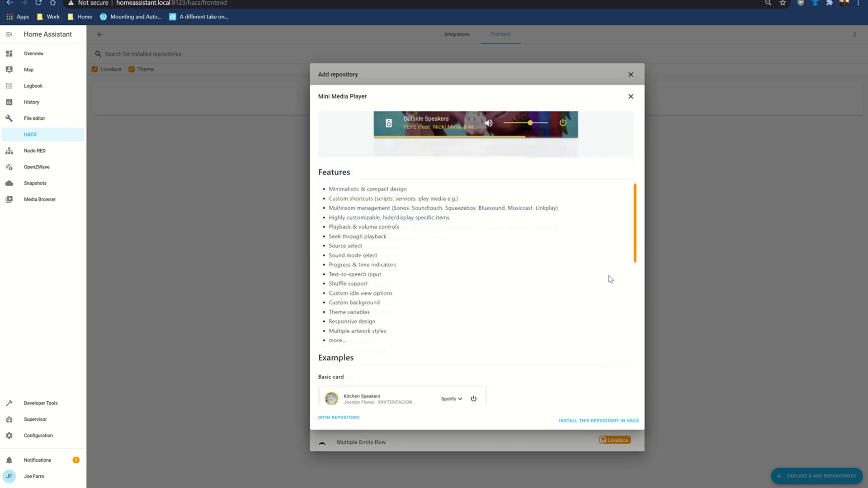
left_click(631, 97)
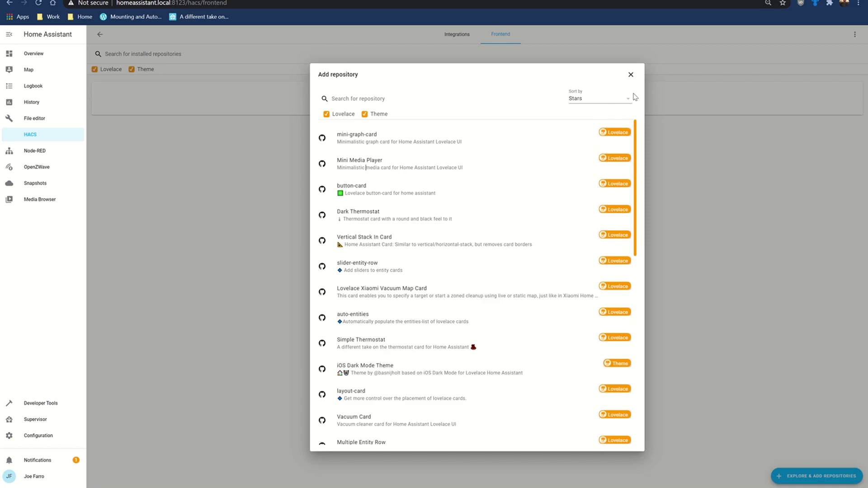
Step: Search the frontend repositories for 'syn' and open the Synthwave Hass theme details
scroll(528, 192, "down", 2)
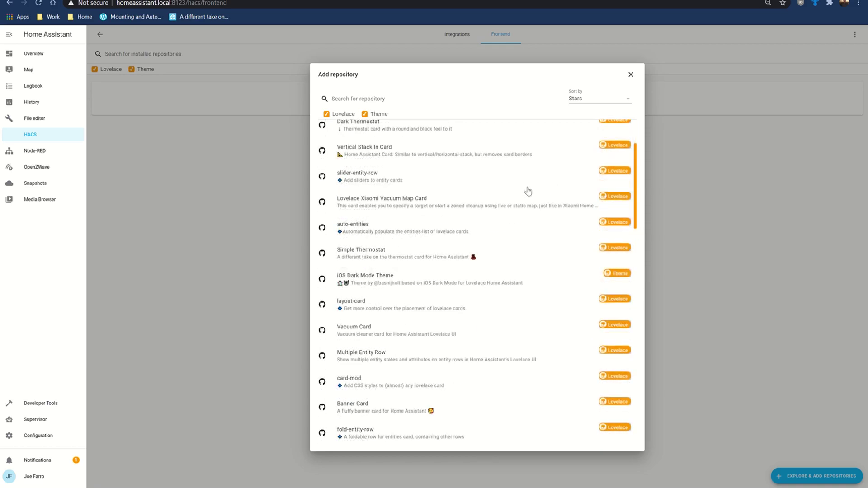
scroll(528, 191, "up", 2)
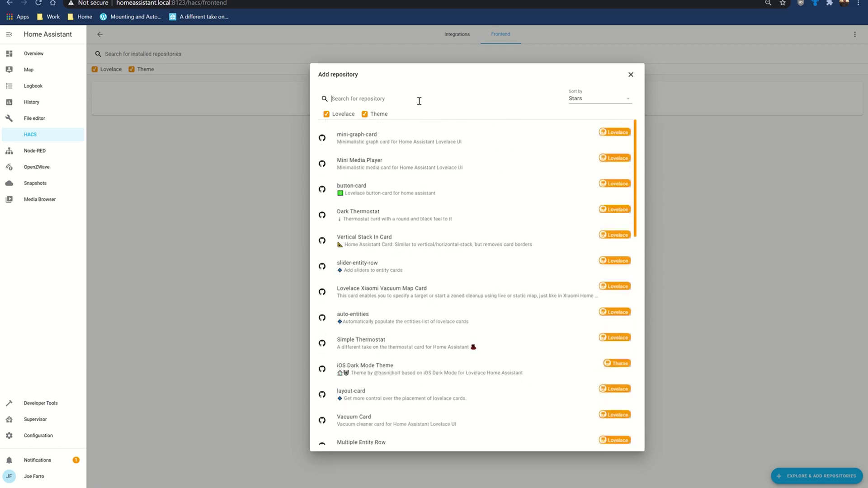
left_click(418, 100)
type("syn")
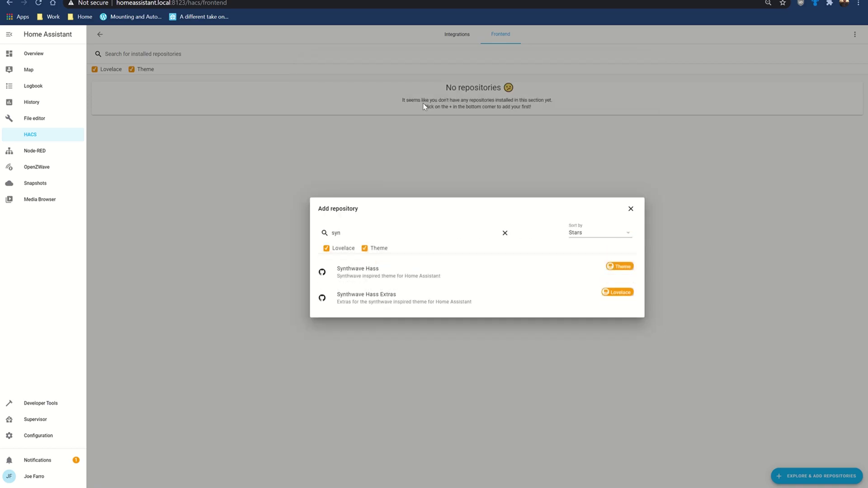
left_click(358, 271)
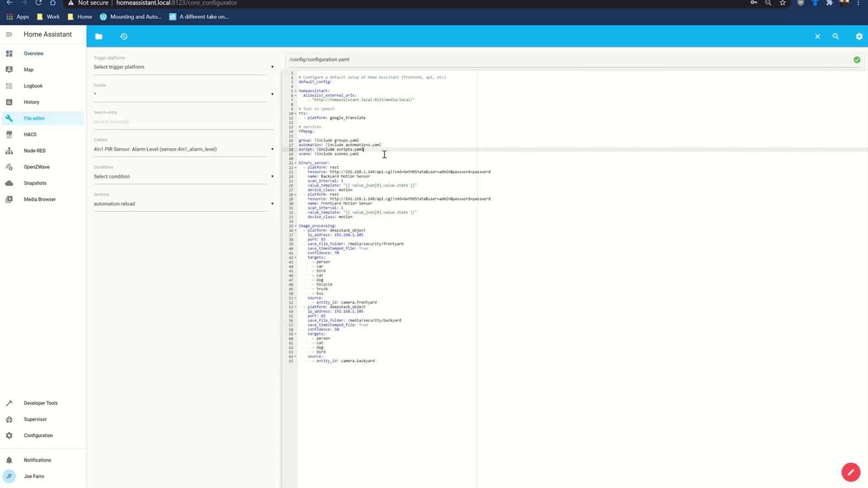
Step: Paste the frontend themes include into configuration.yaml, save it, and return to HACS
type("frontend:   themes: !include_dir_merge_named themes")
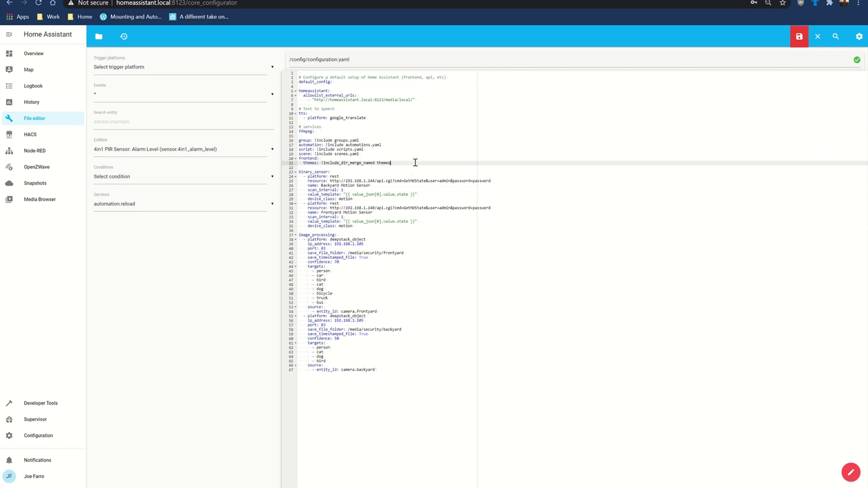
left_click(796, 36)
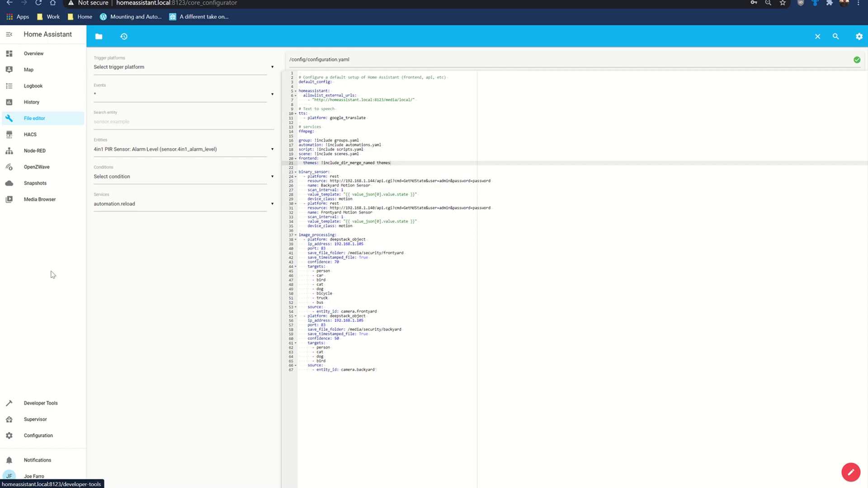
left_click(30, 134)
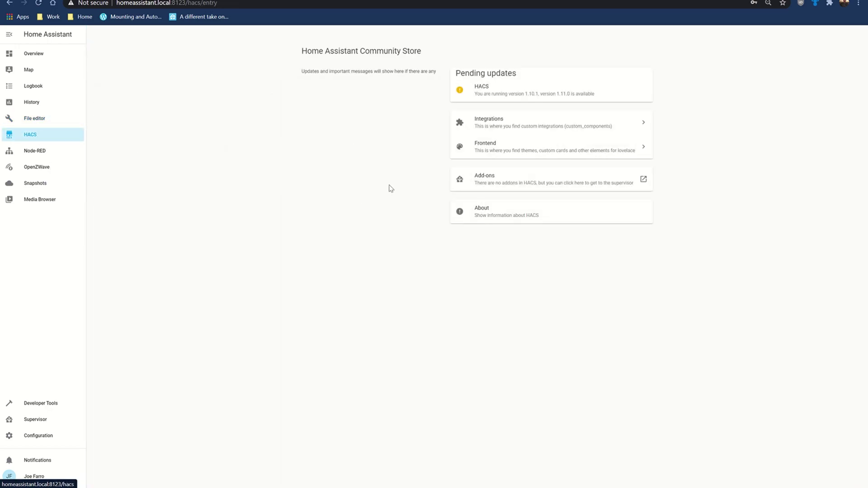
Step: Search the HACS frontend repositories for 'nod' and install the Noctis theme version 2.5
left_click(488, 145)
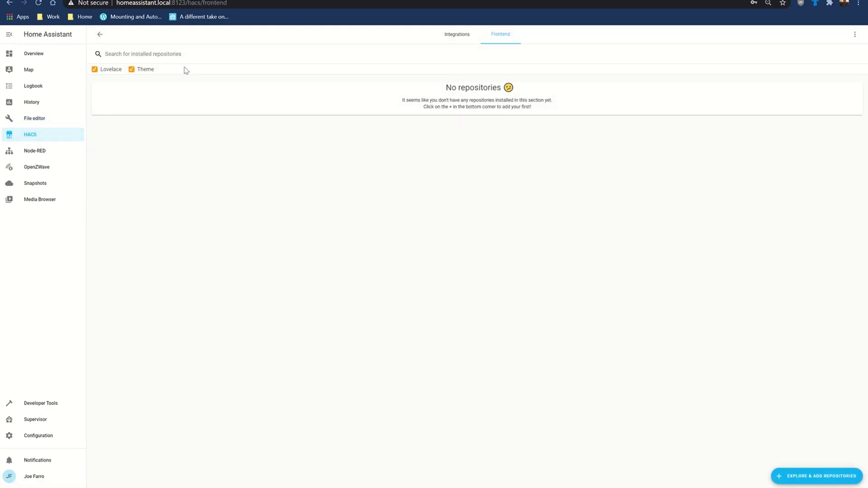
left_click(806, 478)
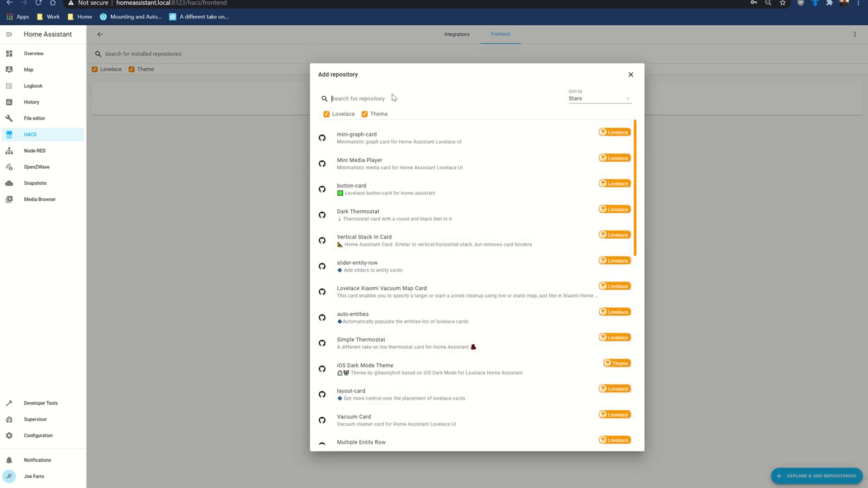
type("nod")
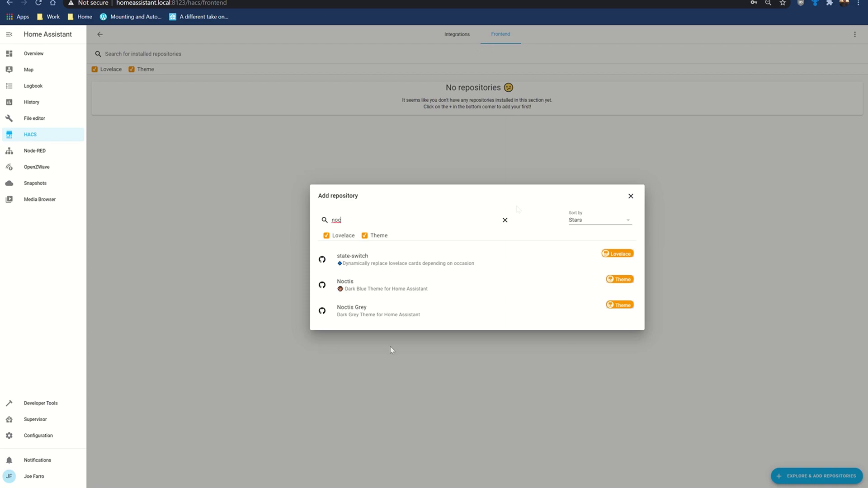
left_click(380, 289)
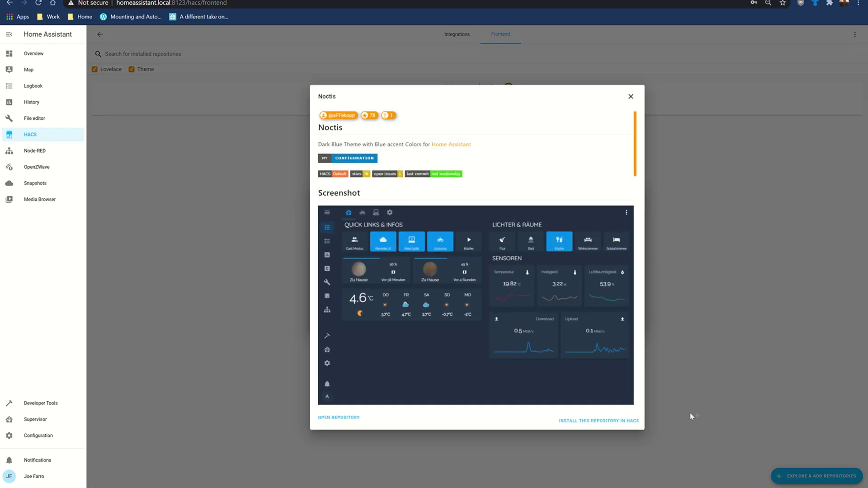
left_click(574, 421)
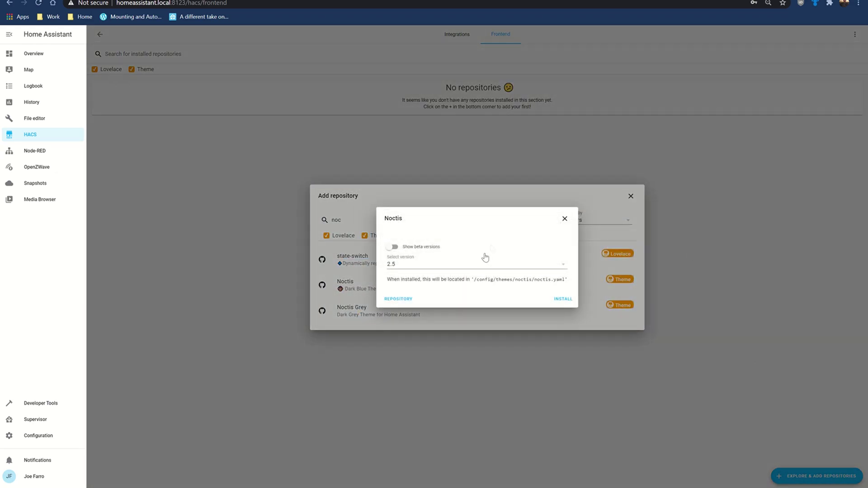
left_click(558, 299)
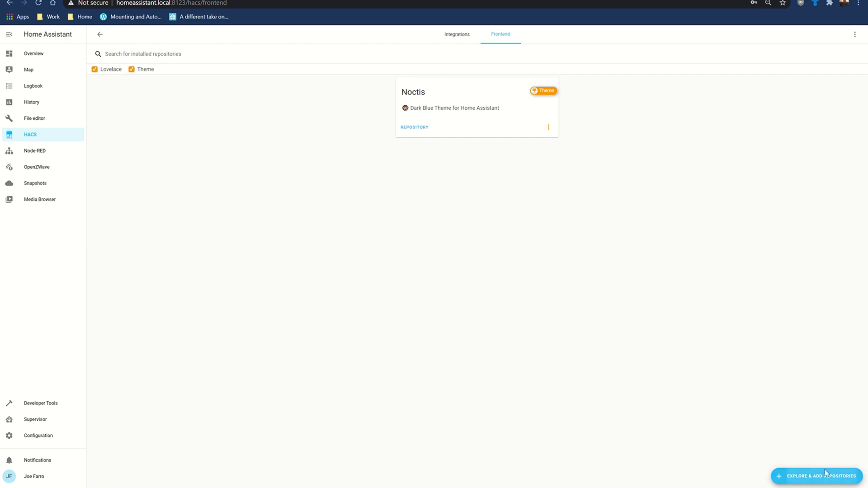
left_click(825, 473)
Step: Replace the search with 'synth' and install Synthwave Hass version 0.3.3.2
left_click_drag(374, 233, 261, 237)
type("synth")
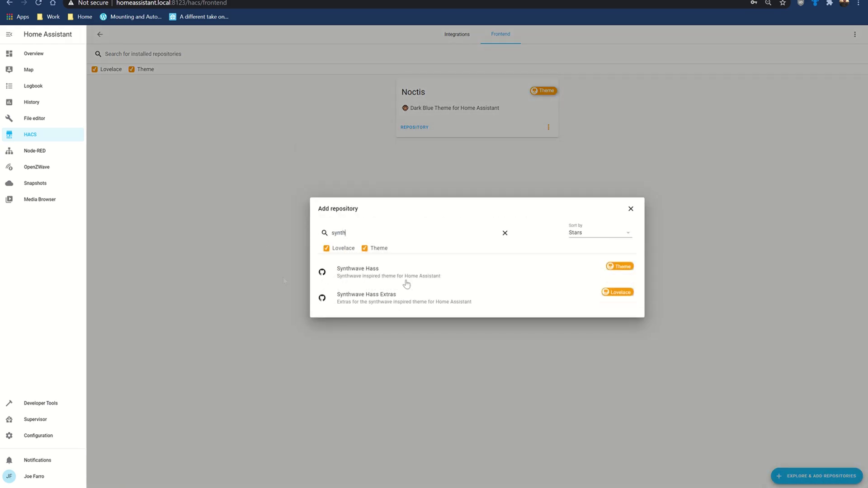
left_click(406, 282)
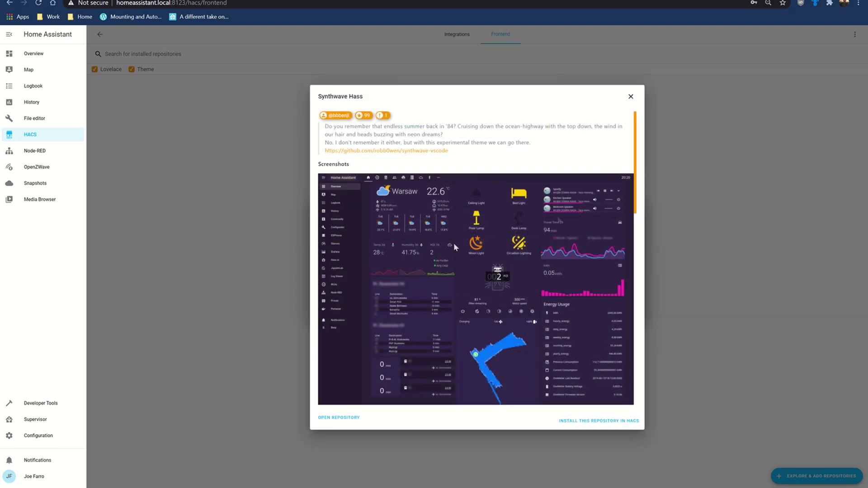
left_click(608, 421)
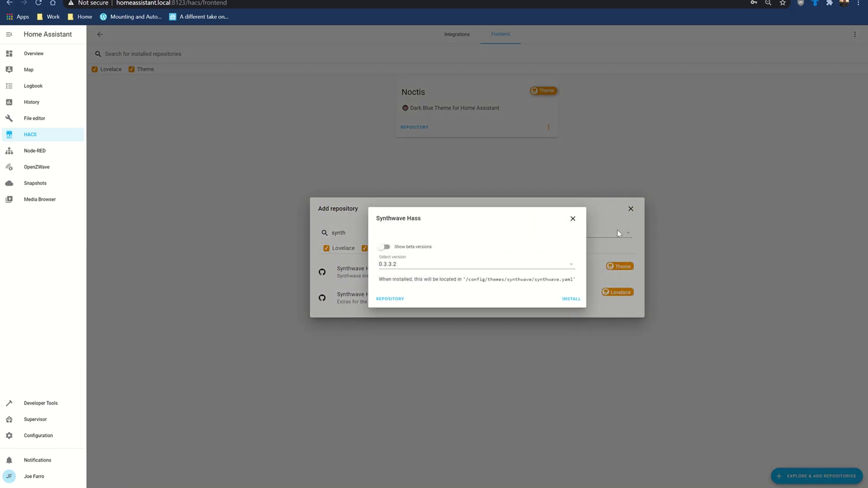
left_click(568, 300)
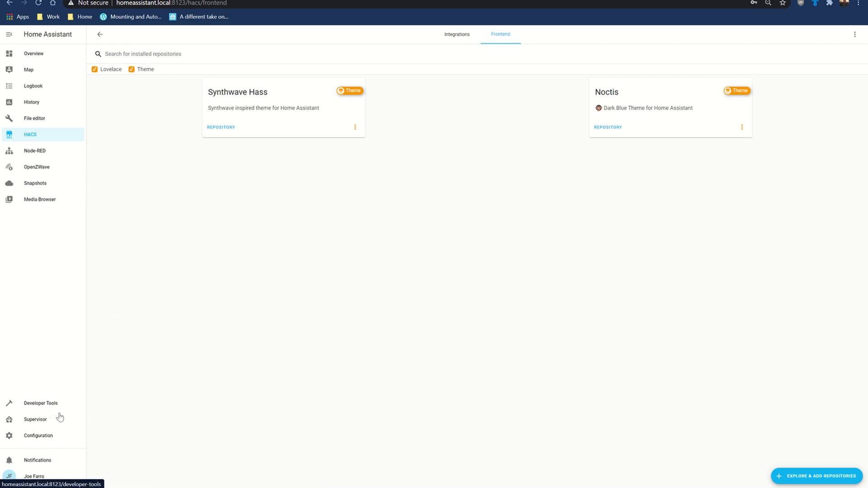
Step: Restart the Home Assistant server from Configuration's Server Controls and confirm it
left_click(46, 439)
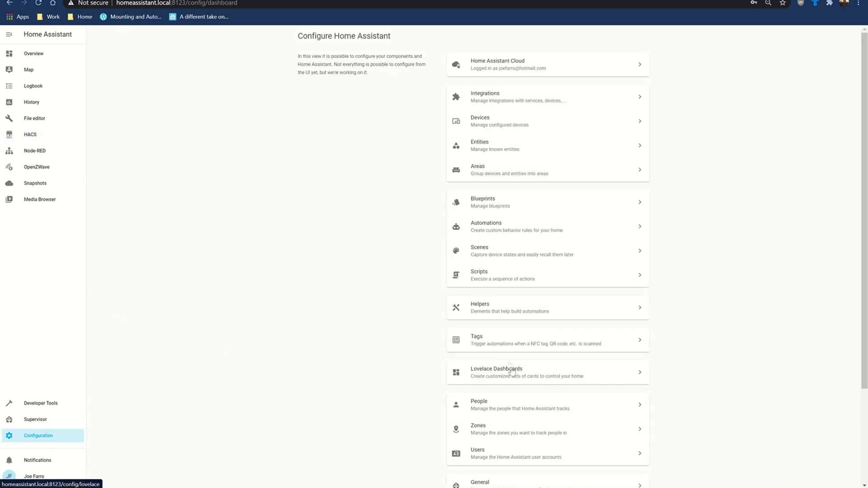
scroll(502, 438, "down", 2)
left_click(517, 424)
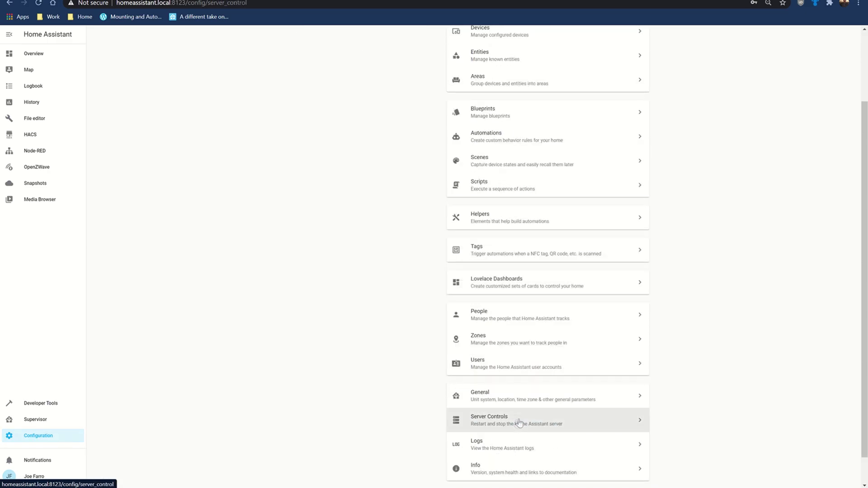
left_click(459, 215)
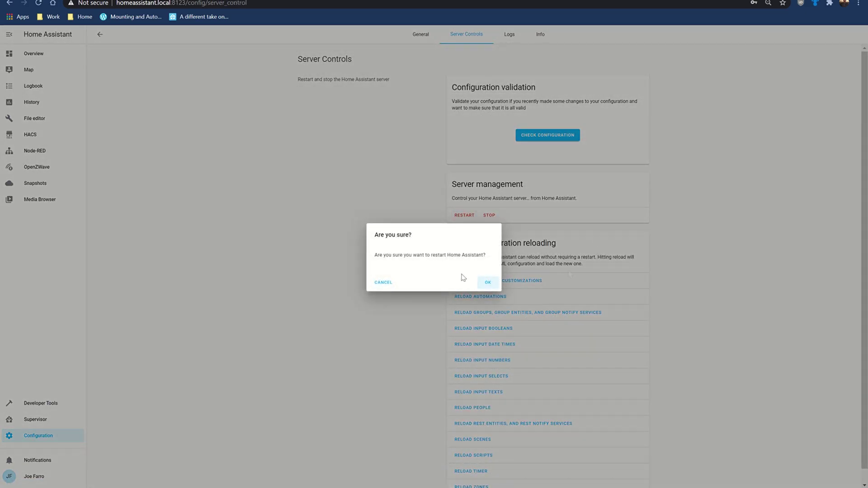
left_click(487, 283)
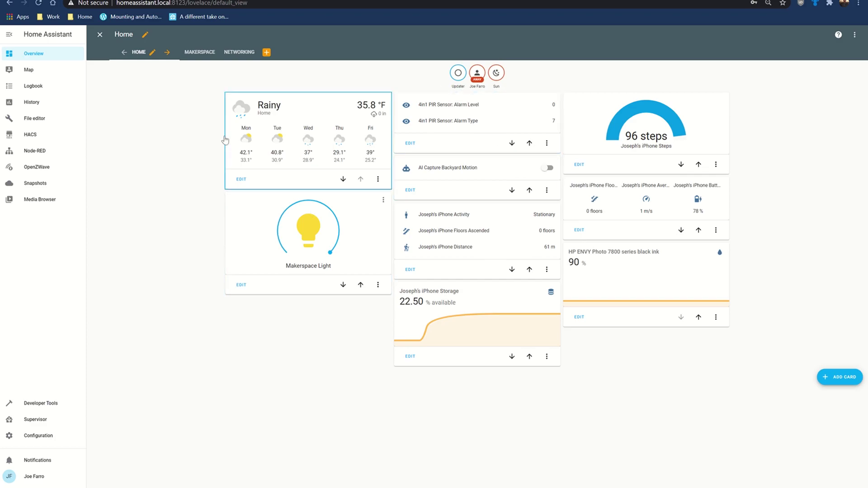
Step: Choose noctis as the profile theme and check the Overview dashboard in it
left_click(36, 478)
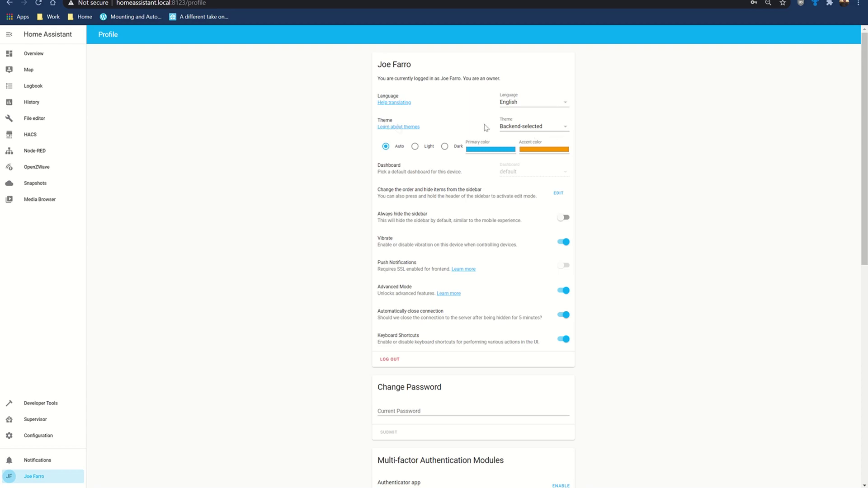
left_click(539, 128)
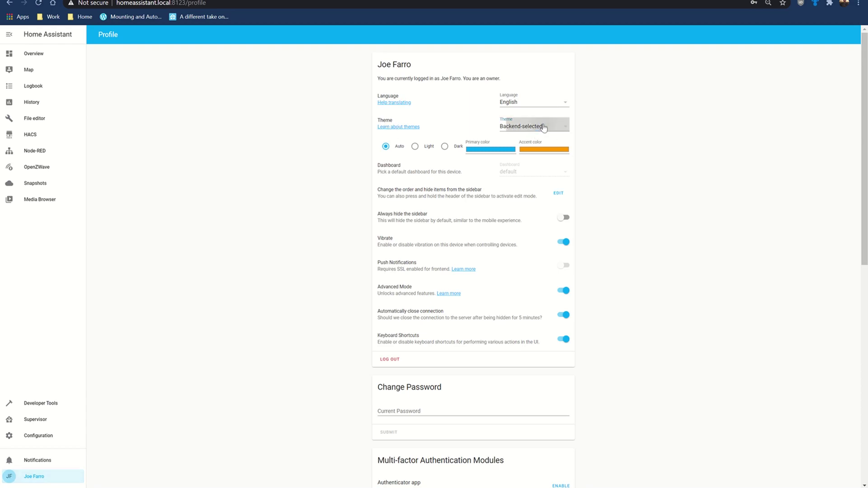
left_click(531, 160)
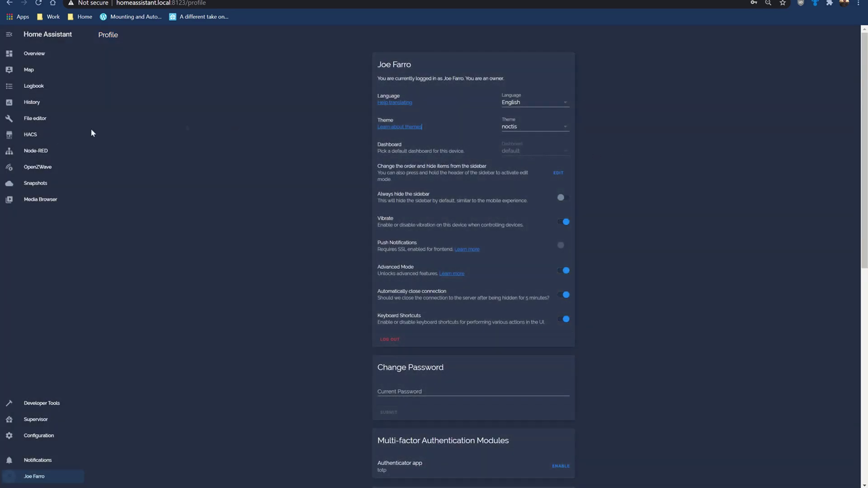
left_click(37, 137)
left_click(35, 53)
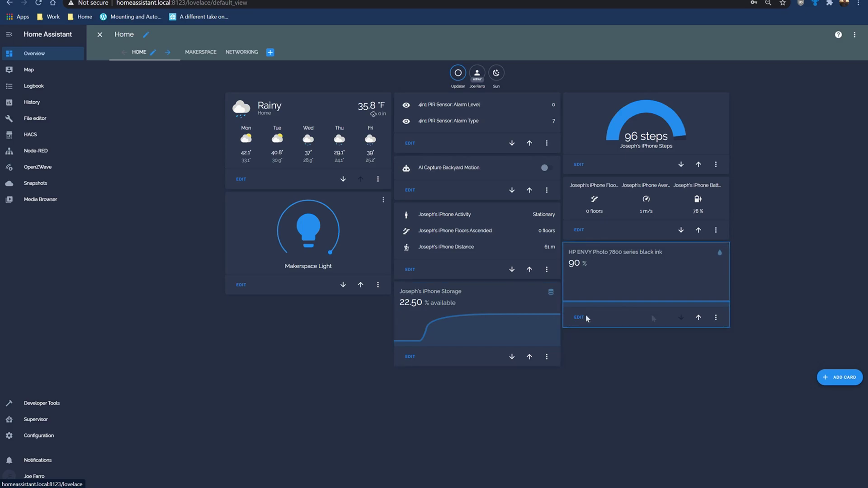
left_click(45, 475)
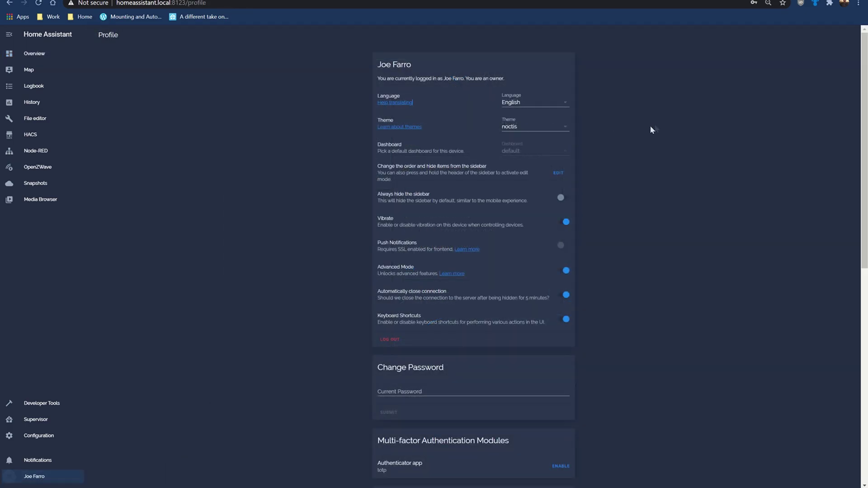
Step: Select synthwave as the profile theme, then view the Overview dashboard outside edit mode
left_click(536, 128)
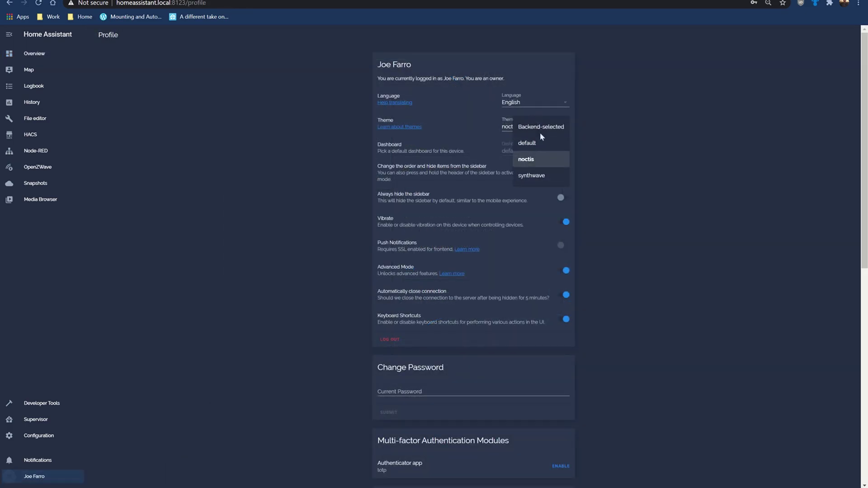
left_click(530, 177)
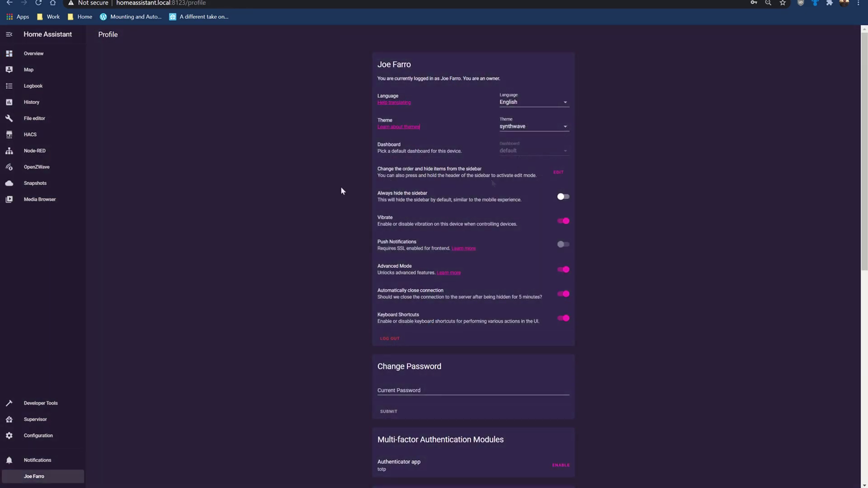
left_click(51, 57)
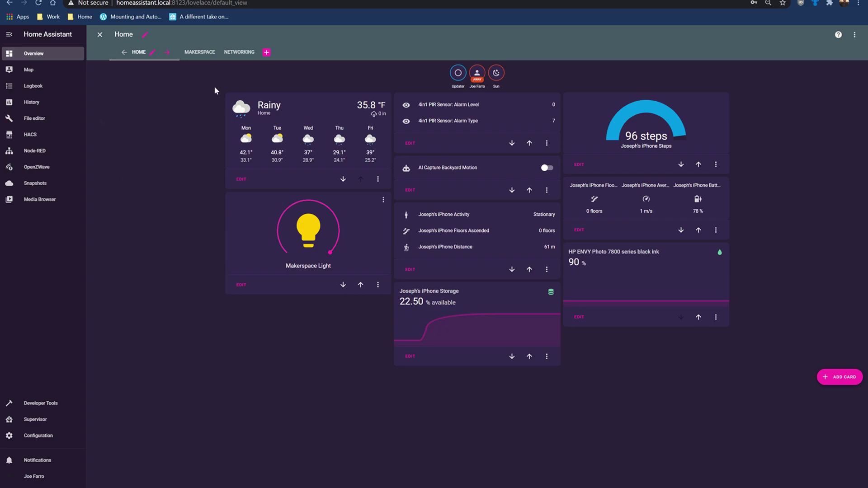
left_click(100, 34)
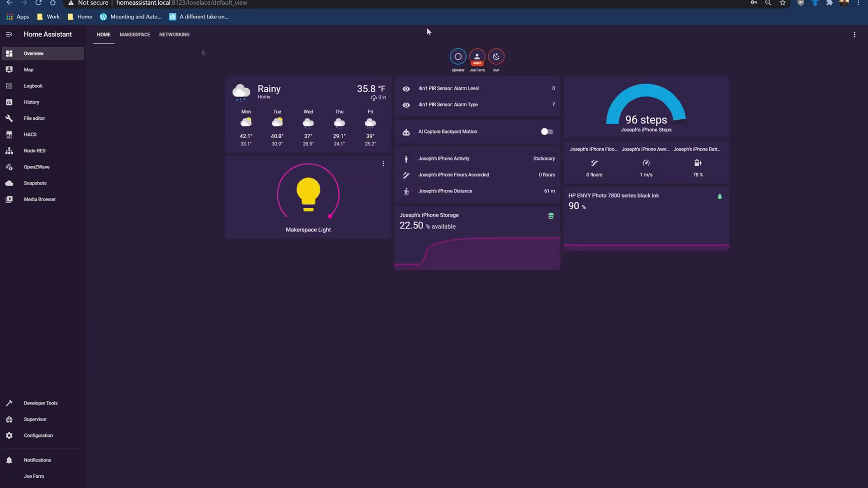